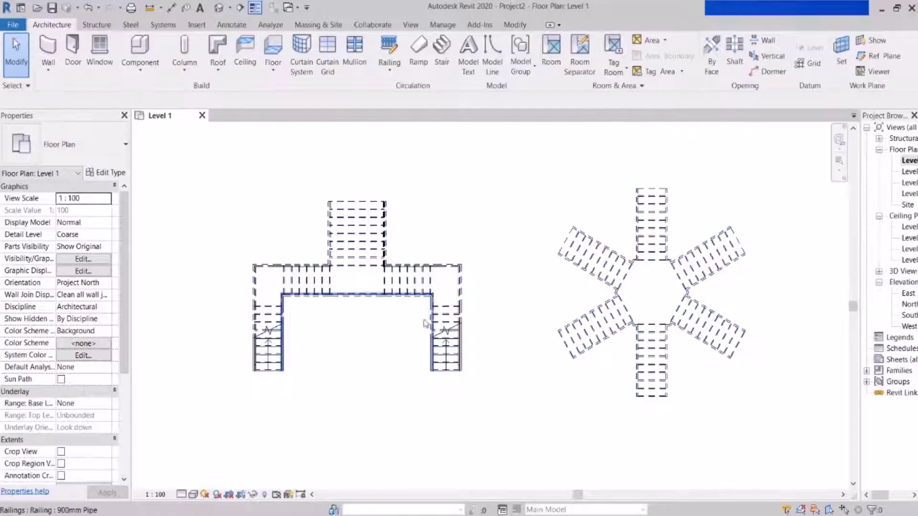
Trace a detail-line walking path up the left flight, across the landing and up the central run.
scroll(354, 345, "up", 3)
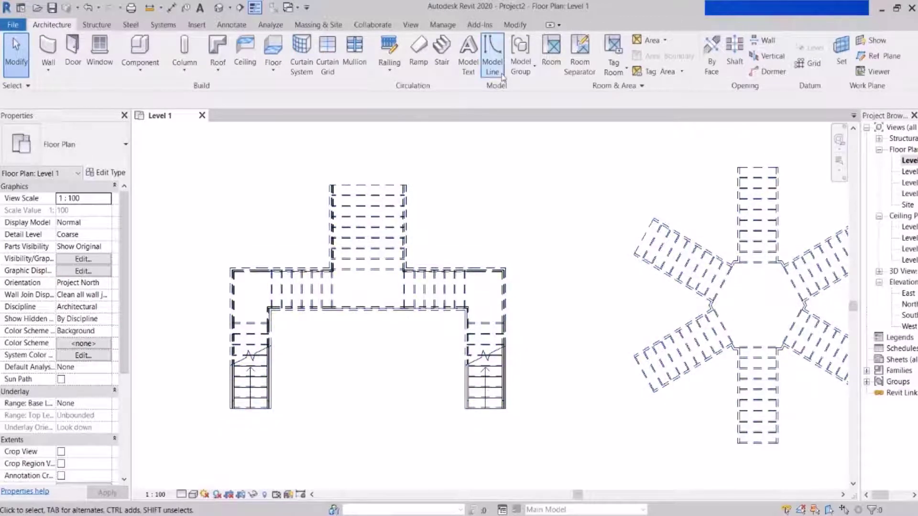
left_click(231, 24)
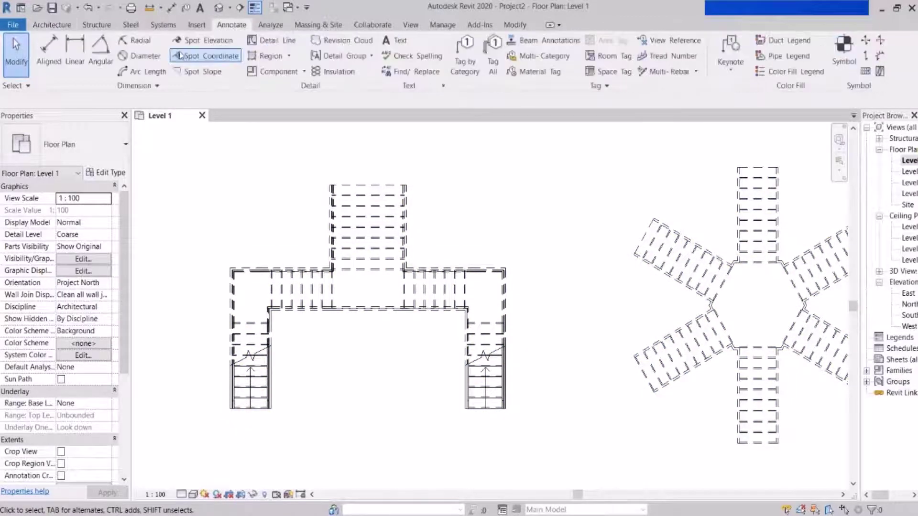
left_click(311, 39)
scroll(256, 400, "up", 2)
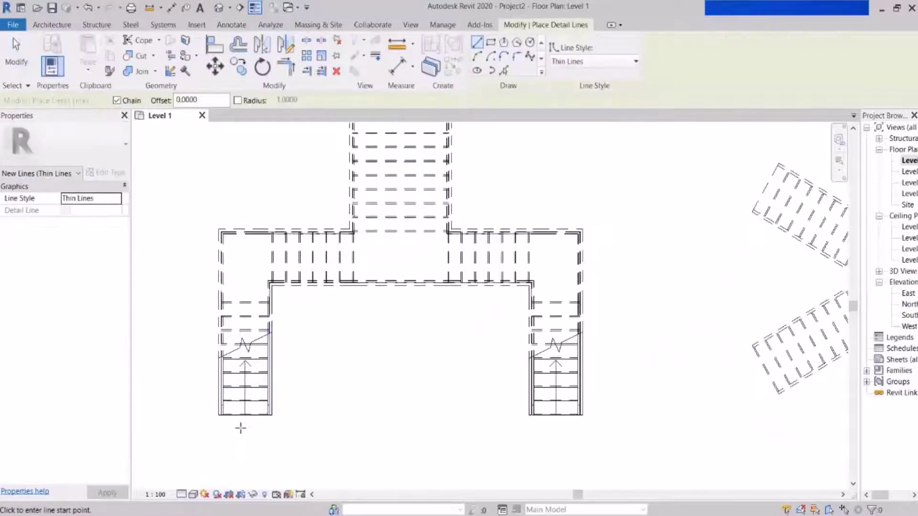
middle_click_drag(275, 249, 280, 278)
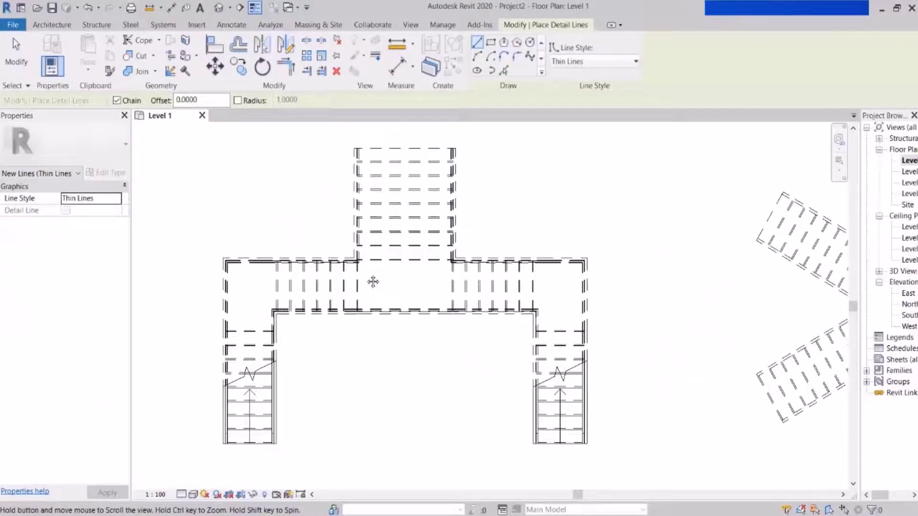
left_click(241, 468)
left_click(252, 291)
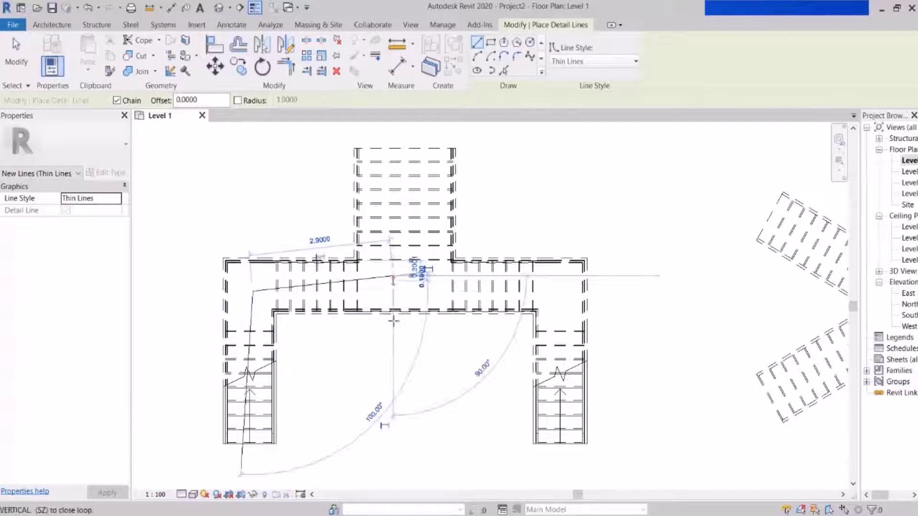
left_click(391, 275)
scroll(392, 287, "down", 3)
left_click(400, 187)
key("Escape")
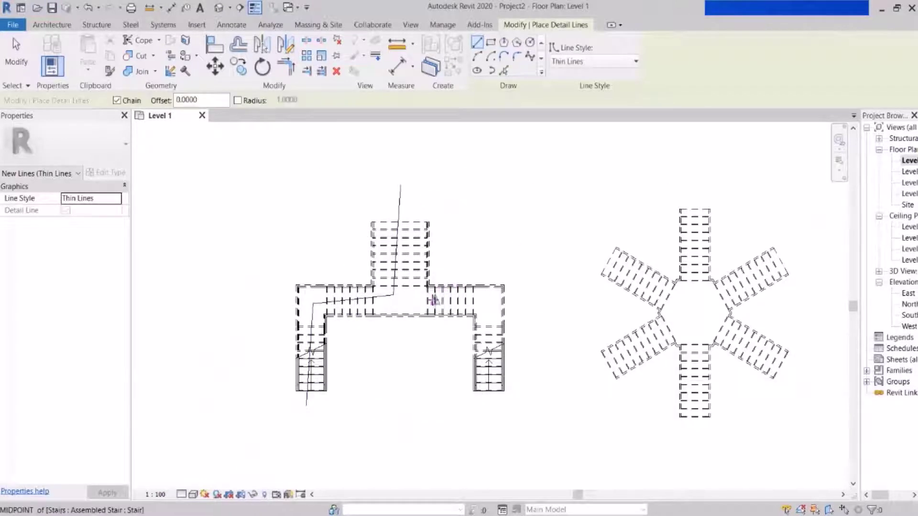
Begin another path line at the left flight, then start a new stair on Level 1.
middle_click_drag(487, 397, 463, 365)
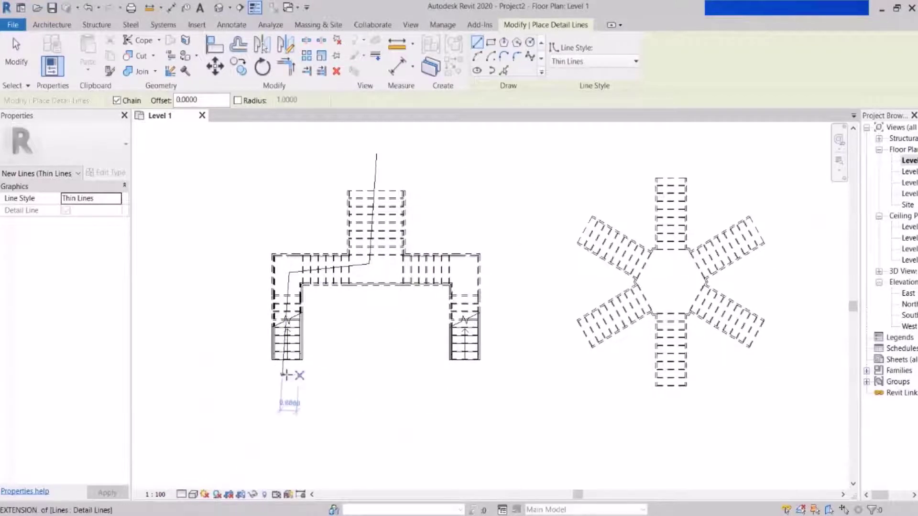
middle_click_drag(384, 182, 355, 178)
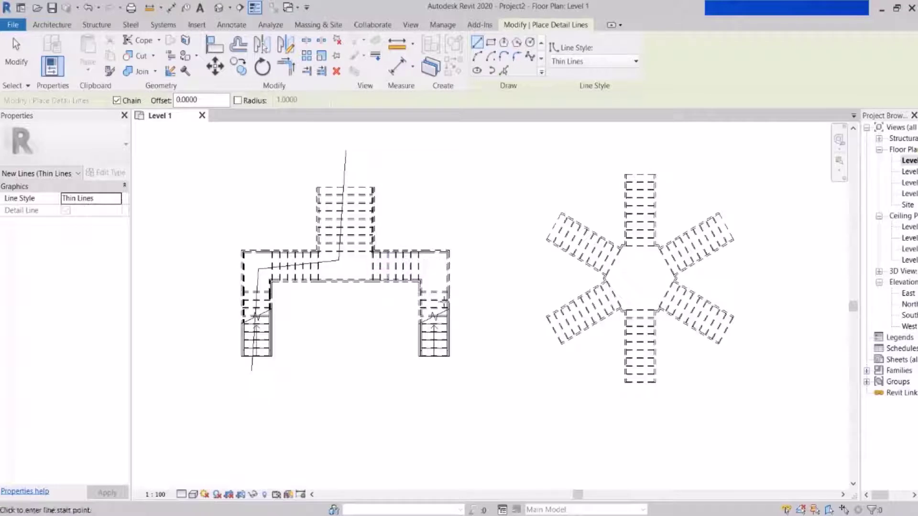
left_click(258, 268)
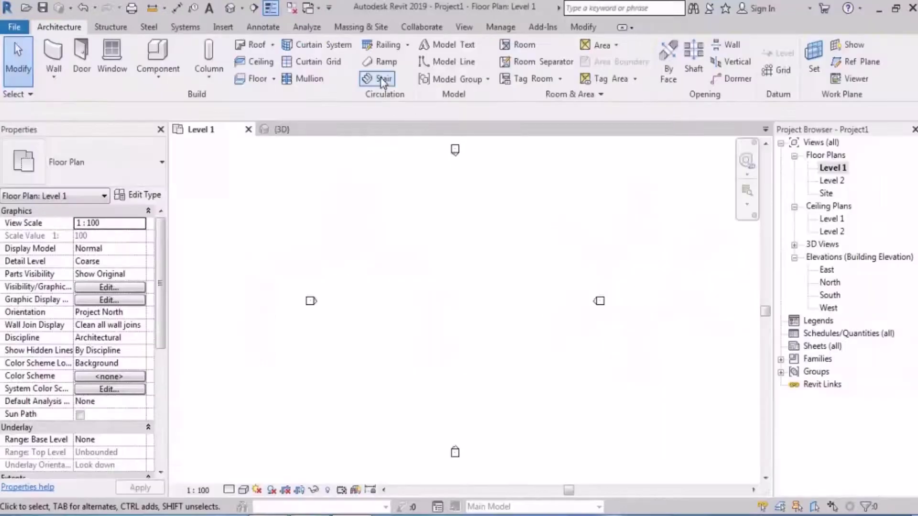
left_click(381, 80)
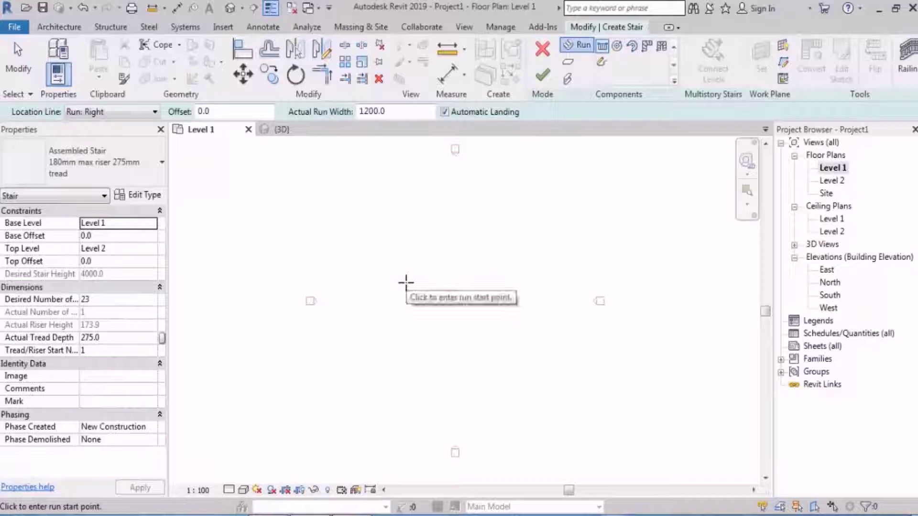
Set Desired Number of Risers to 21, accepting the riser warning, and Actual Tread Depth to 300.
left_click(113, 297)
type("2")
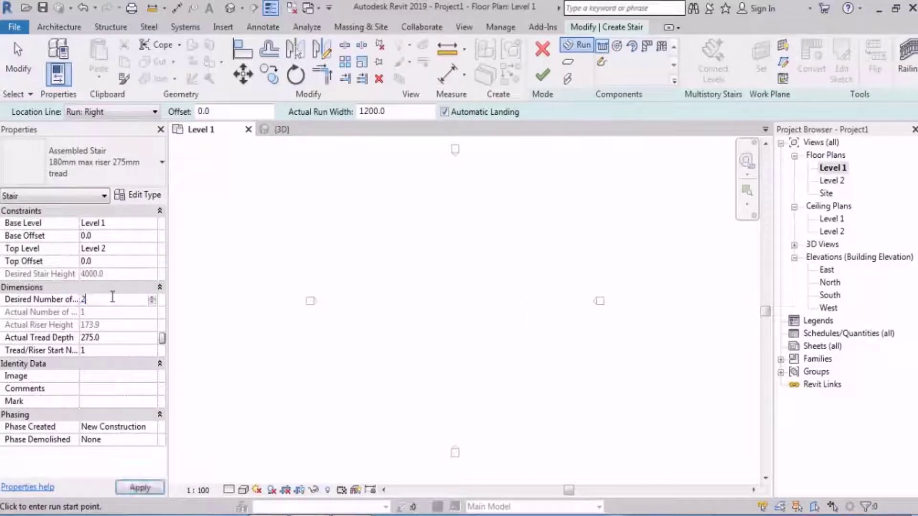
type("1")
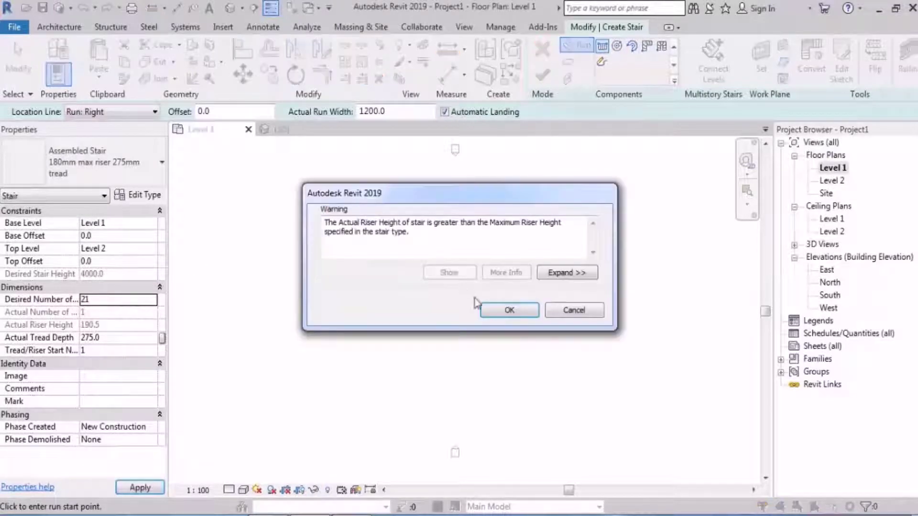
left_click(509, 310)
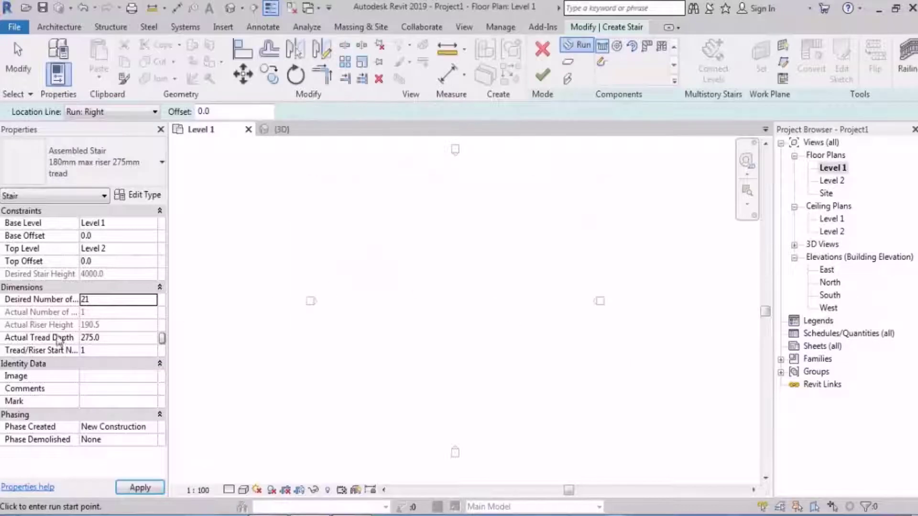
left_click(111, 338)
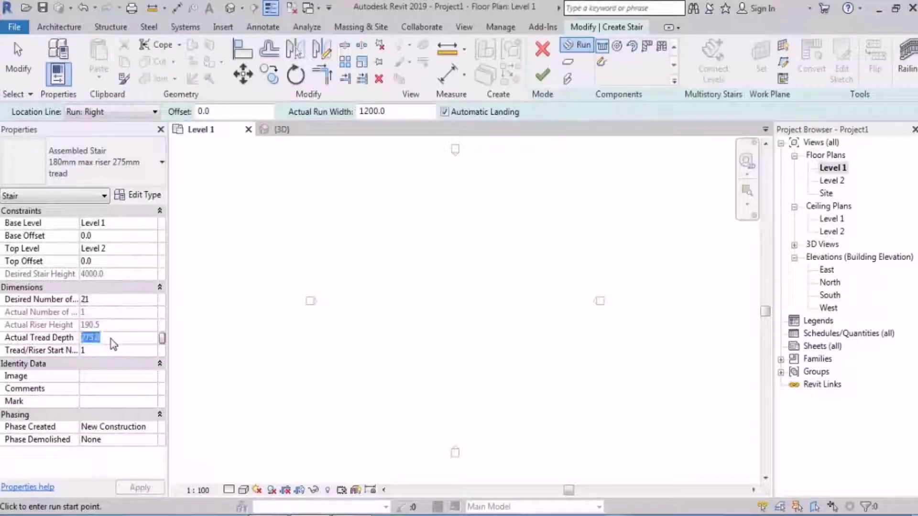
type("300")
key("Return")
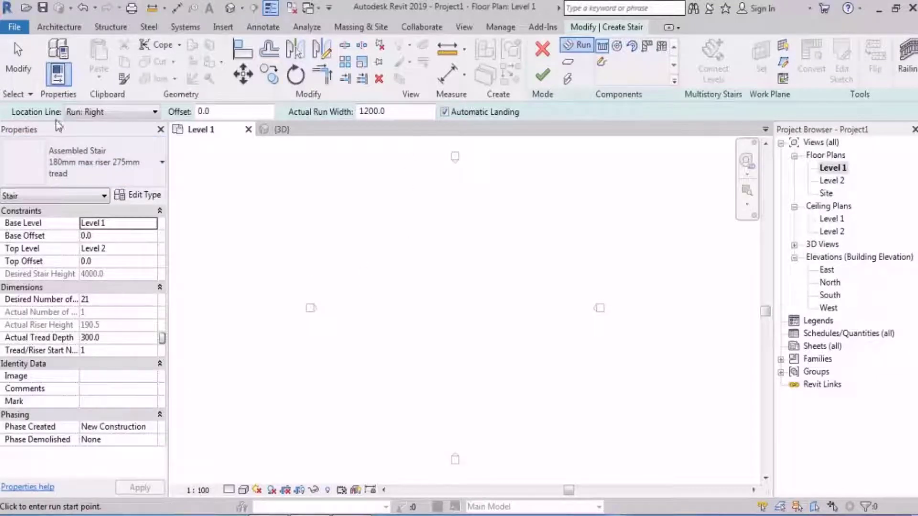
Draw a 7-riser first flight upward, then a second flight turning right with a landing.
scroll(403, 306, "up", 4)
left_click(357, 336)
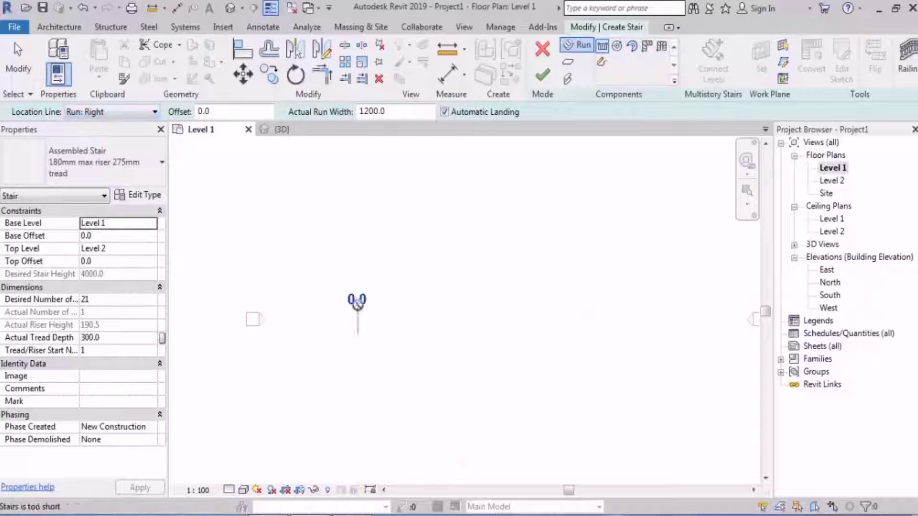
scroll(357, 302, "up", 8)
scroll(359, 321, "up", 3)
scroll(362, 332, "down", 2)
middle_click_drag(365, 335, 365, 259)
left_click(355, 288)
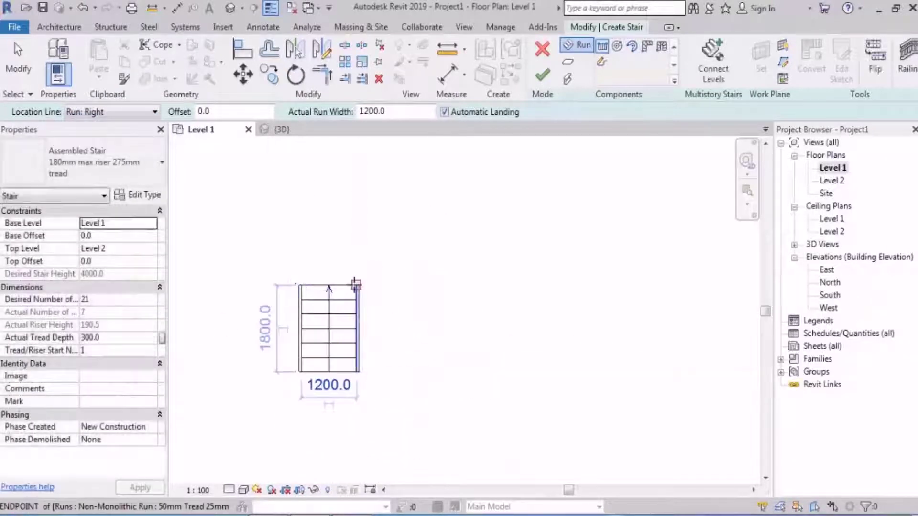
left_click(358, 286)
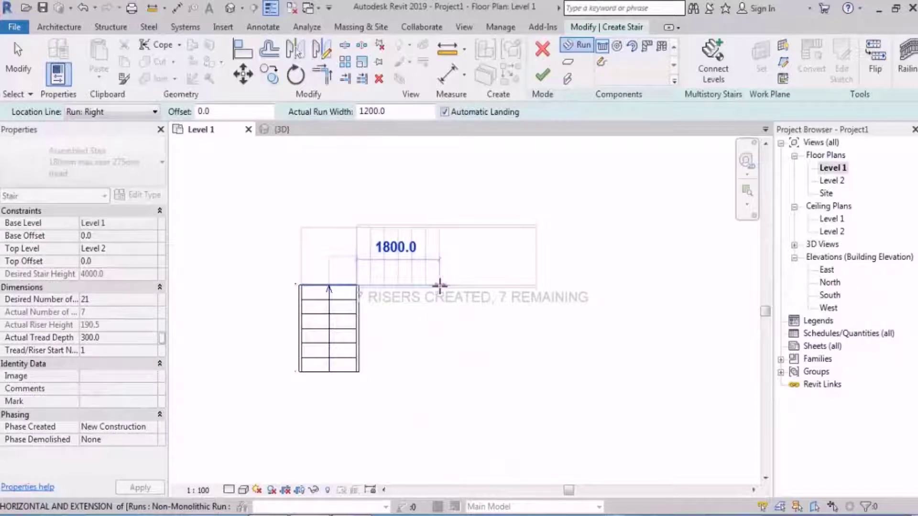
left_click(440, 286)
Draw a third upward flight with Location Line Run: Left, then undo it.
middle_click_drag(493, 271, 486, 324)
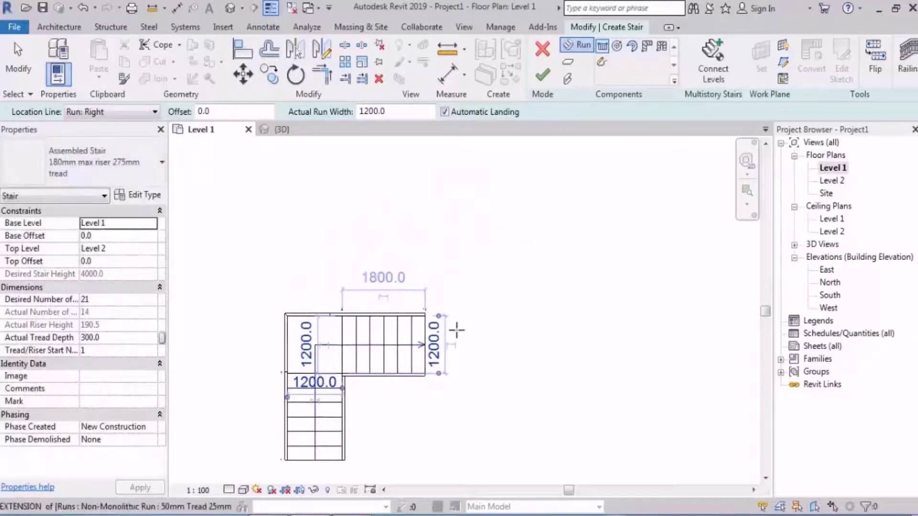
scroll(457, 330, "up", 2)
left_click(402, 302)
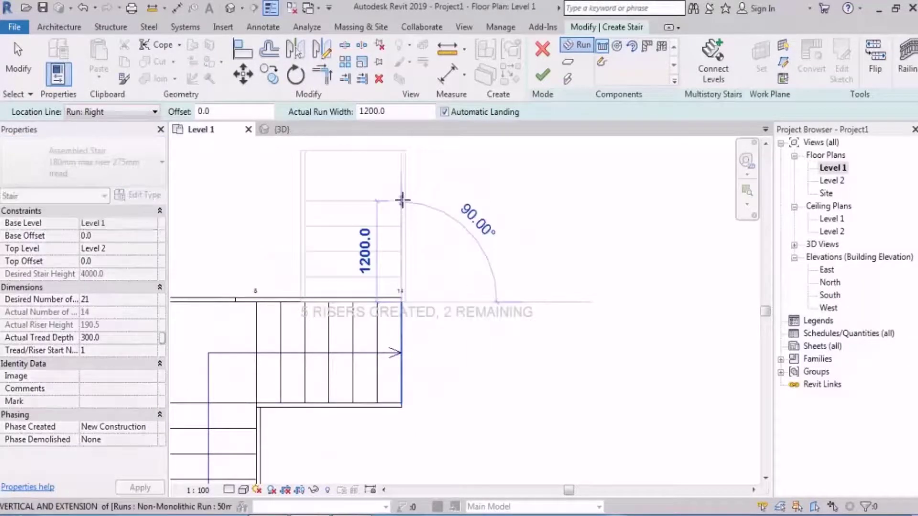
scroll(401, 200, "down", 2)
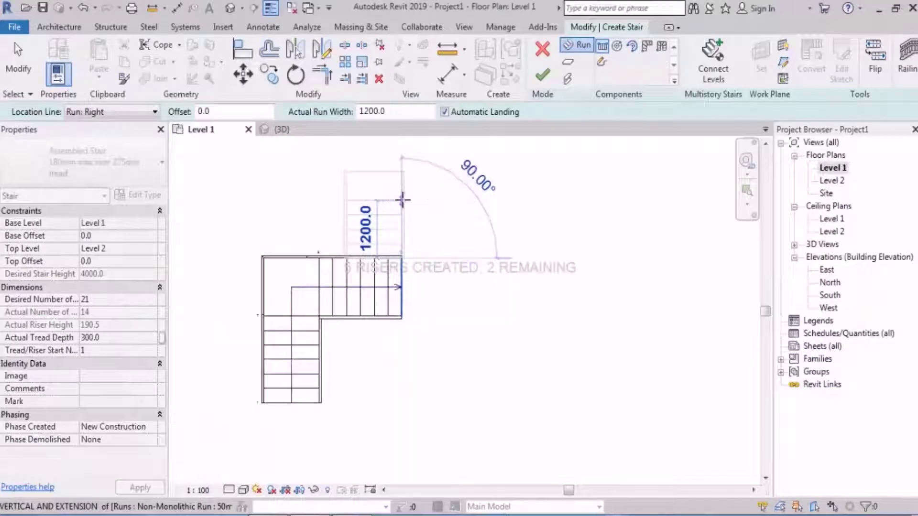
left_click(146, 112)
left_click(122, 136)
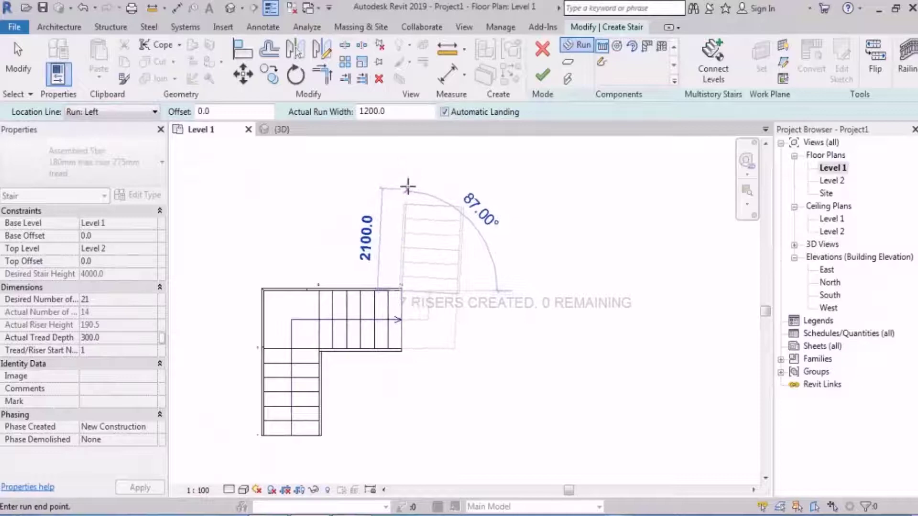
left_click(405, 187)
key("Escape")
key("ctrl+z")
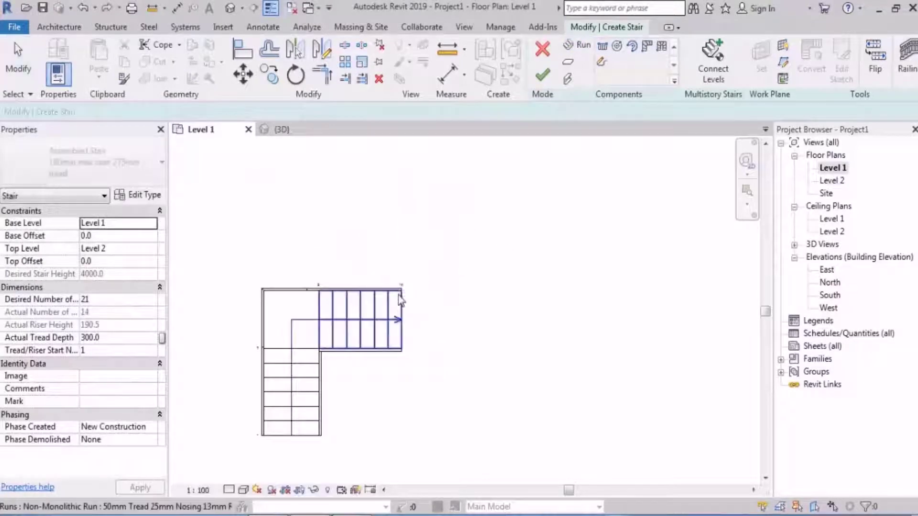
Redraw the final upward flight aligned Run: Left, placing all 21 risers.
left_click(582, 53)
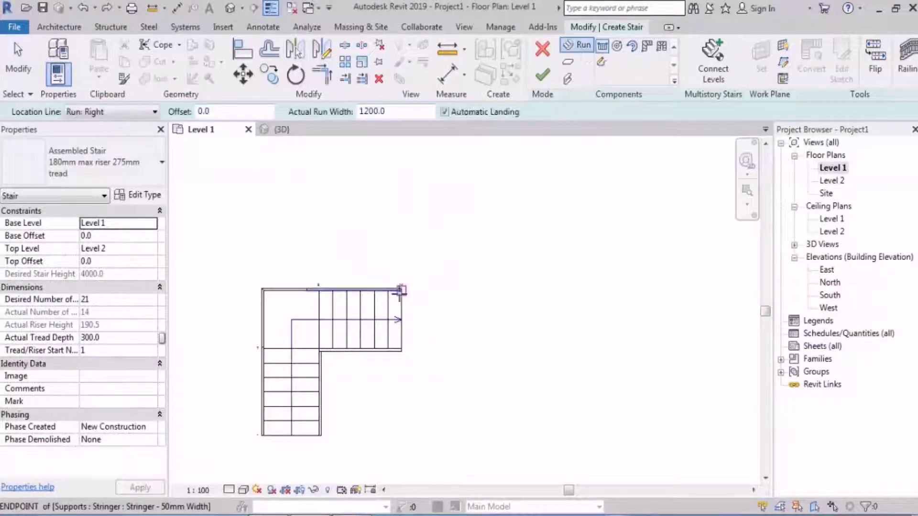
left_click(401, 290)
left_click(122, 112)
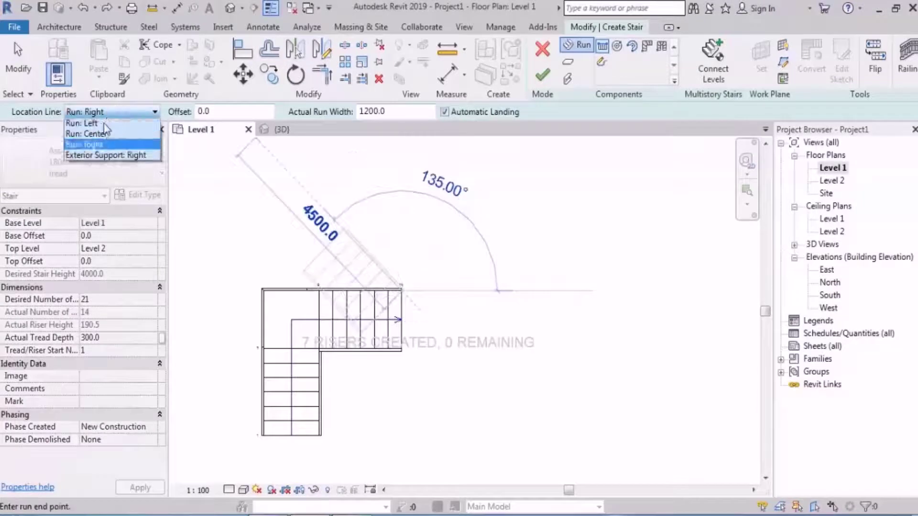
left_click(86, 135)
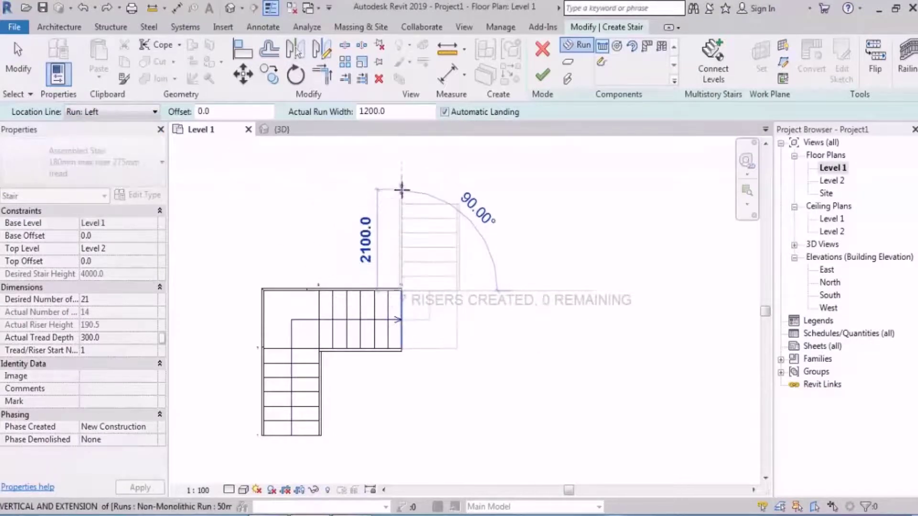
left_click(402, 190)
middle_click_drag(569, 236, 525, 225)
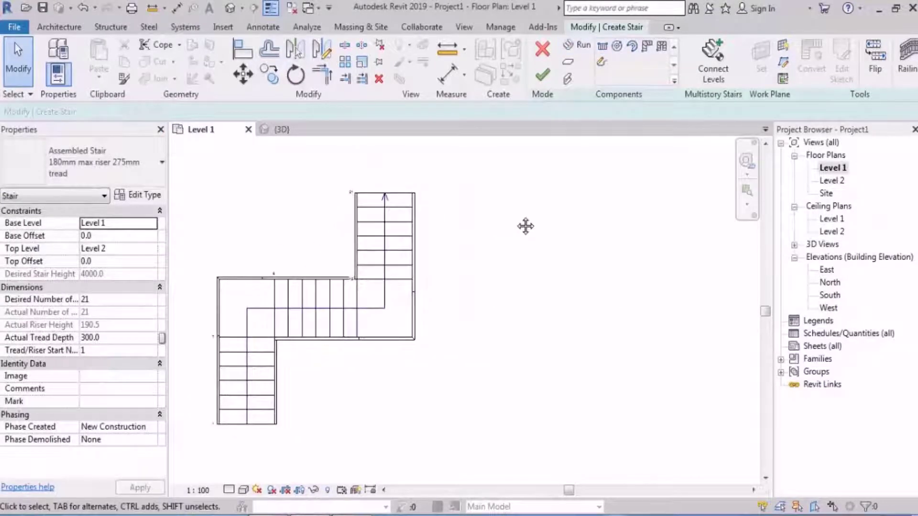
Change the upper central flight's 1200.0 temporary width dimension to 2500.
left_click(382, 243)
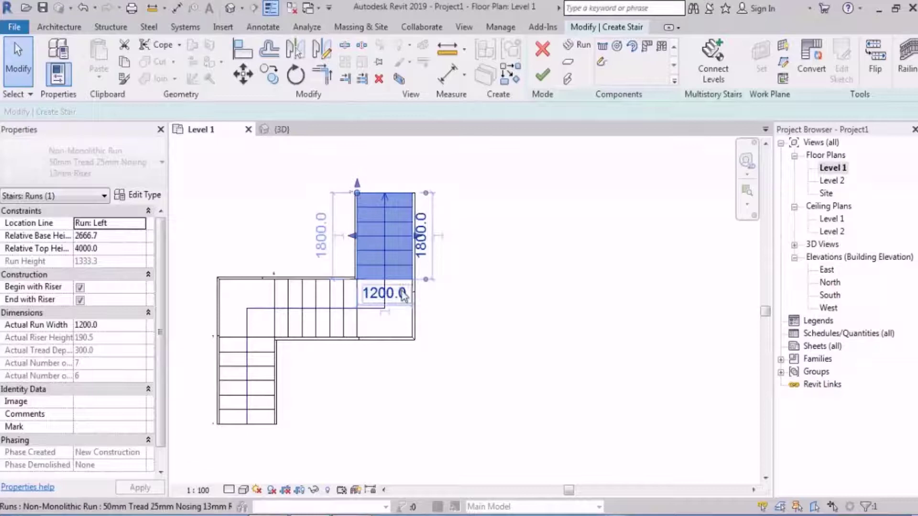
left_click(403, 294)
type("2500")
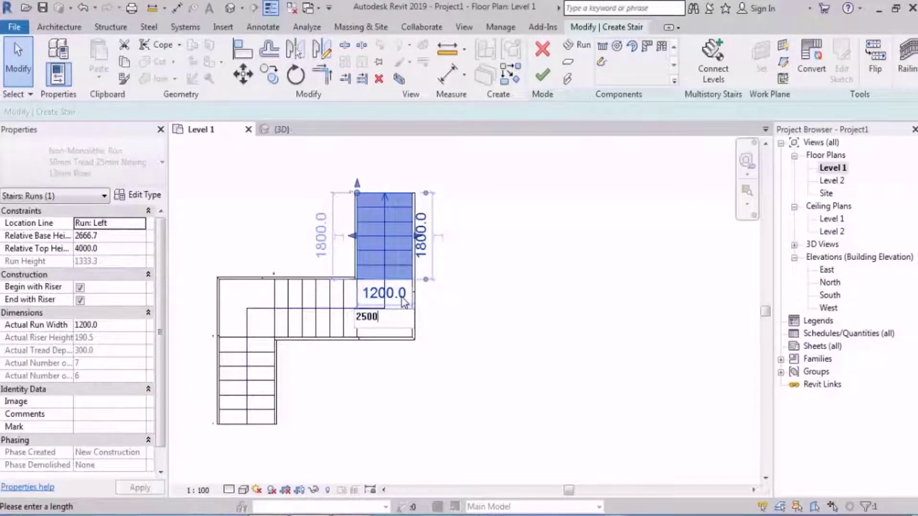
key("Return")
left_click(523, 298)
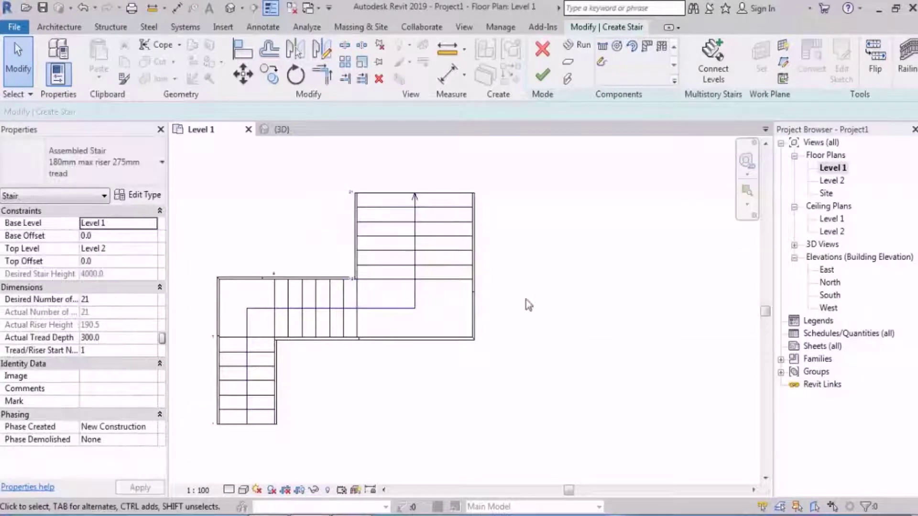
middle_click_drag(437, 305, 521, 285)
scroll(460, 318, "up", 1)
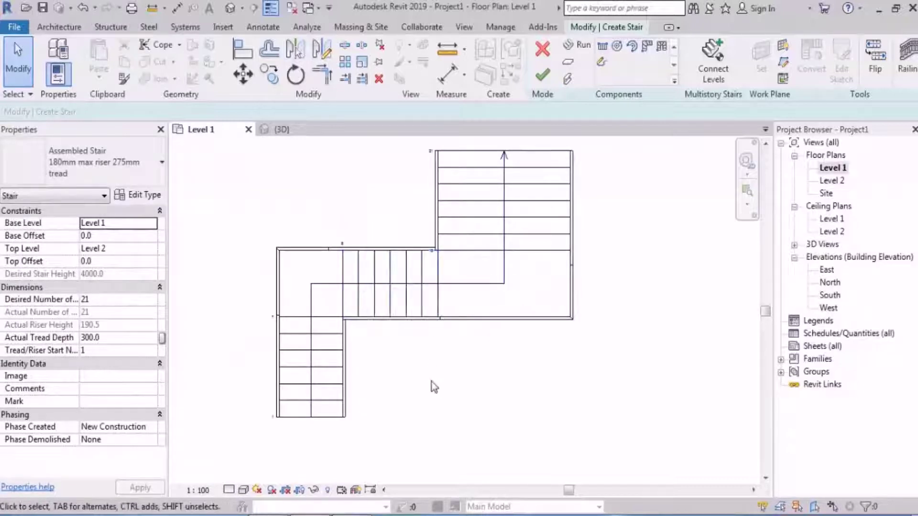
Move the L-shaped flight and its landing further left with MV.
left_click_drag(379, 213, 262, 440)
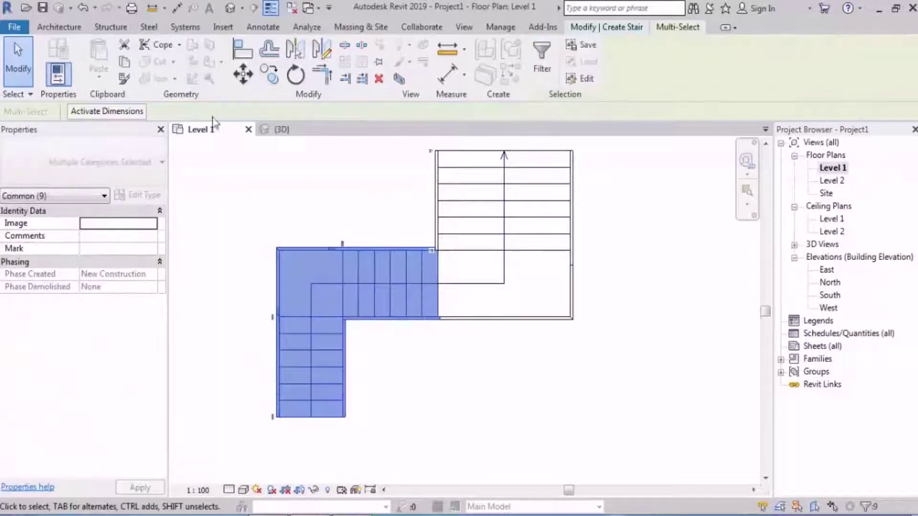
key("m")
key("v")
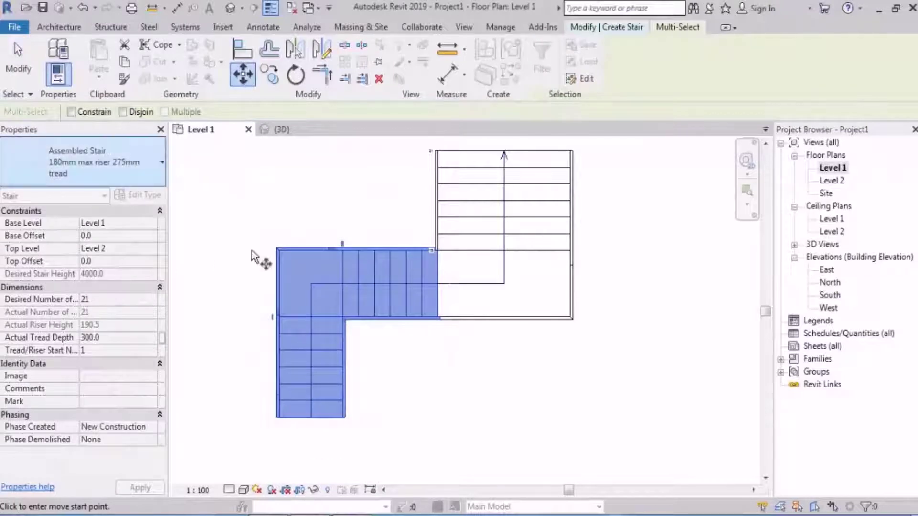
scroll(427, 291, "up", 4)
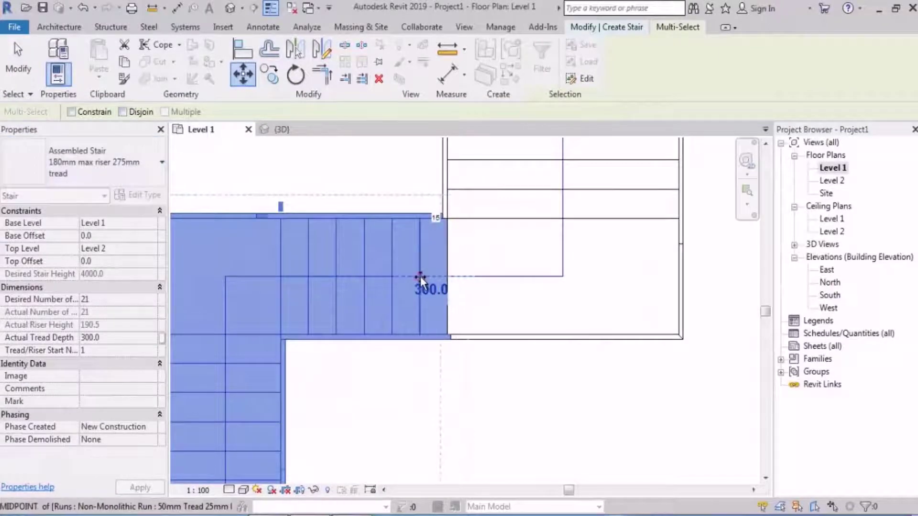
left_click(420, 277)
left_click(466, 409)
scroll(338, 284, "down", 3)
middle_click_drag(445, 324, 432, 329)
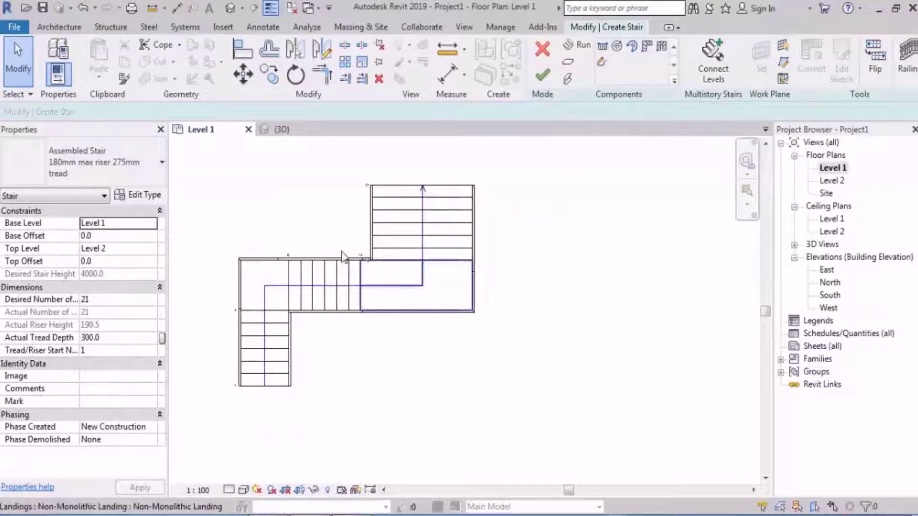
Mirror a copy of the lower run, corner landing and middle run across a vertical axis.
left_click_drag(314, 204, 210, 429)
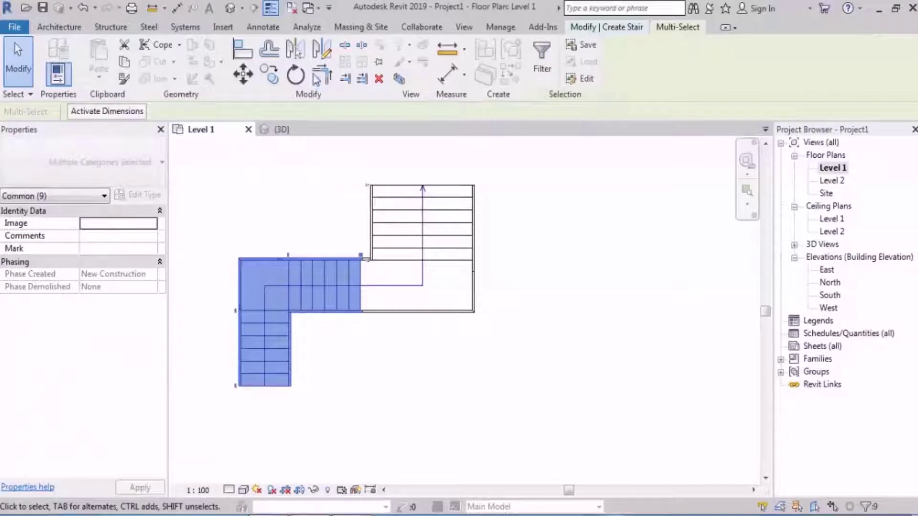
left_click(321, 51)
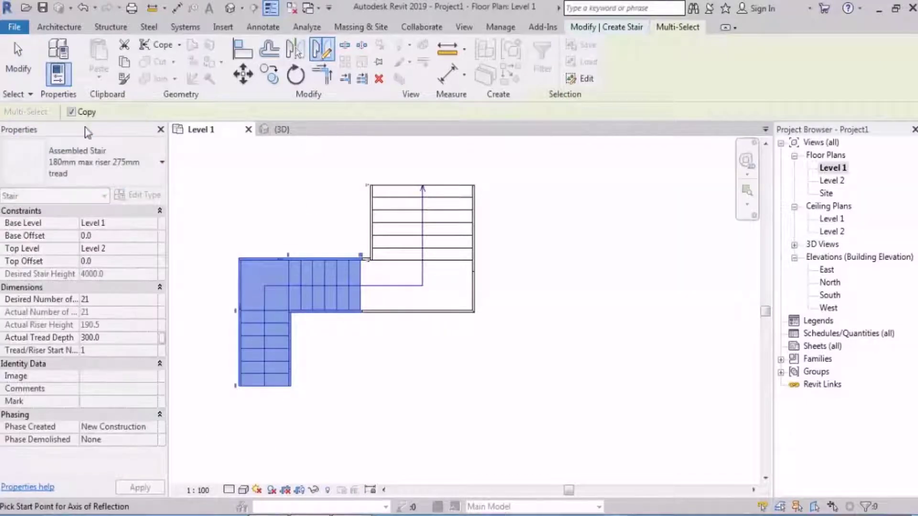
left_click(422, 186)
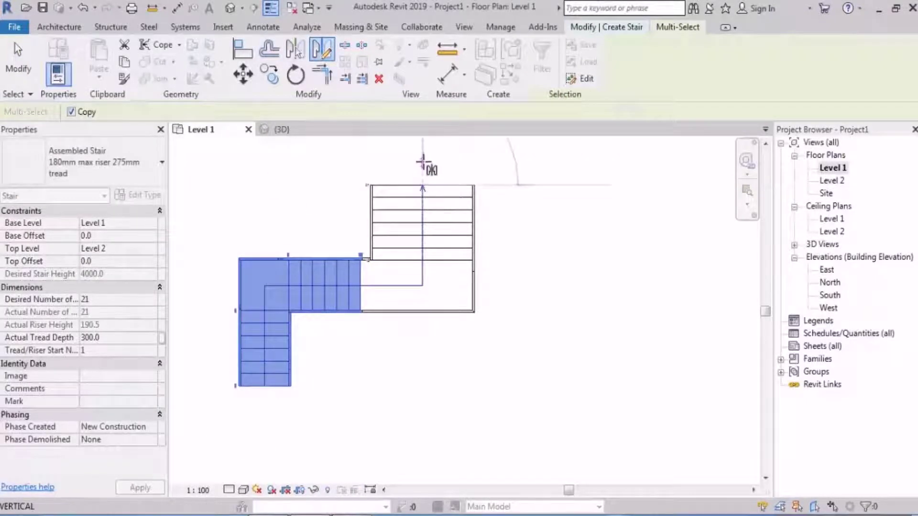
left_click(424, 159)
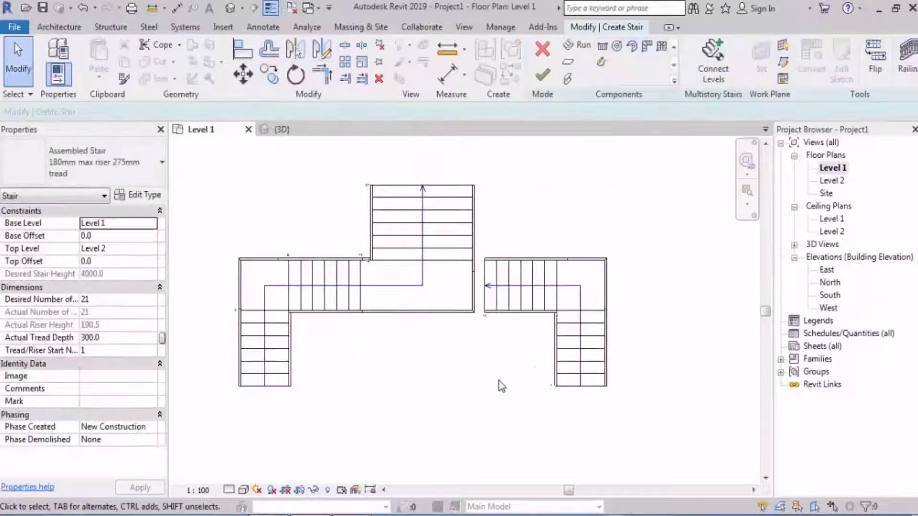
Stretch the left landing's edge toward the run's endpoint.
scroll(517, 274, "up", 5)
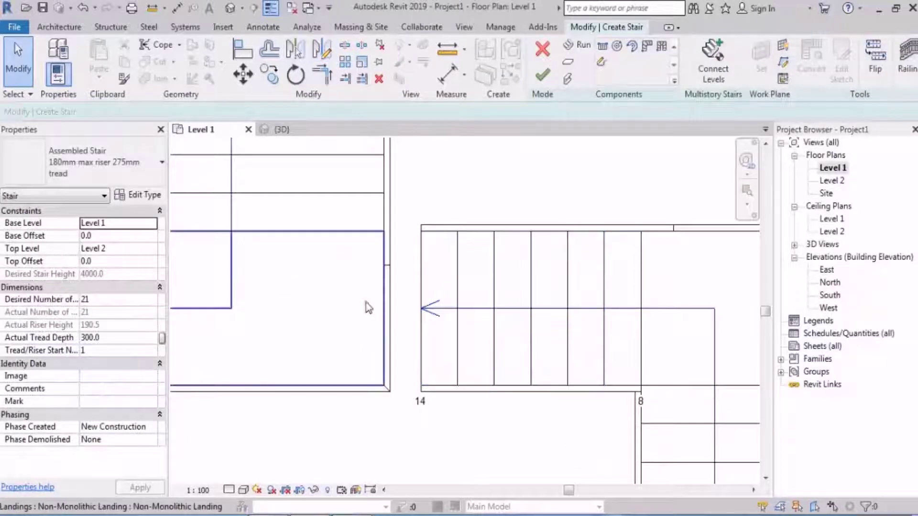
left_click(387, 311)
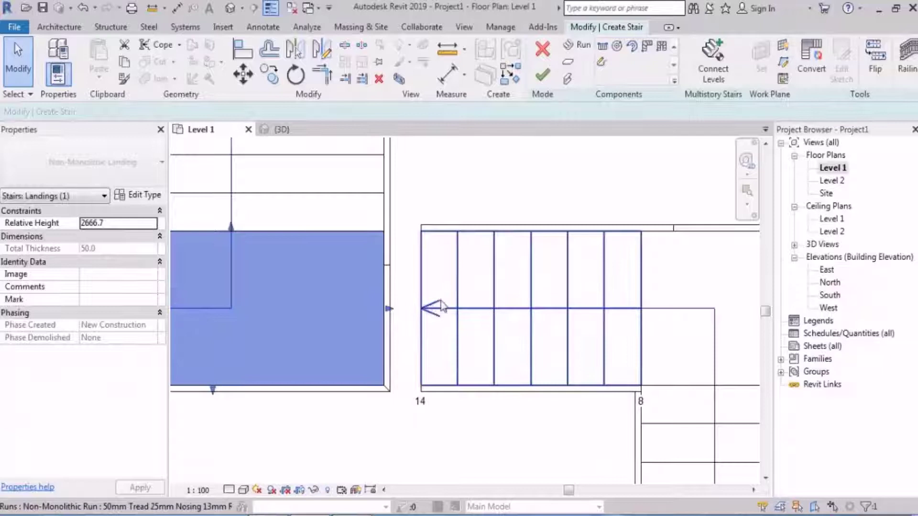
scroll(415, 343, "up", 2)
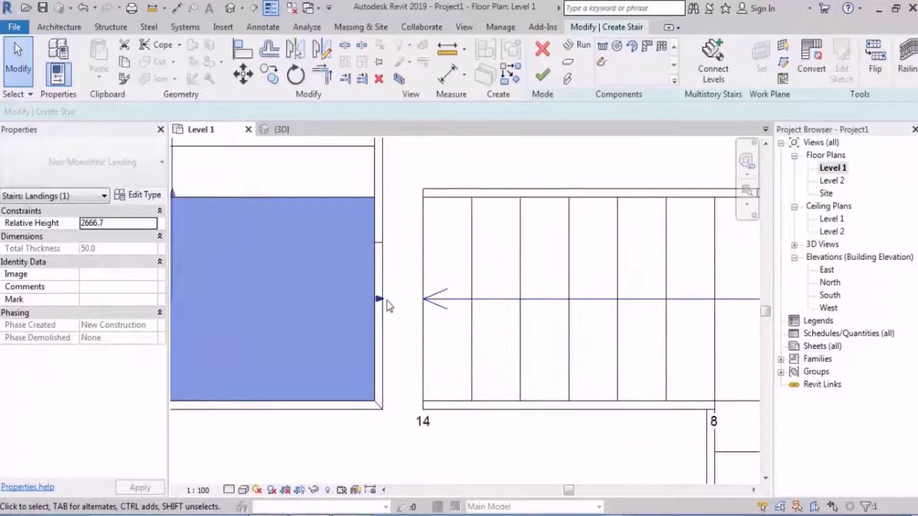
left_click_drag(379, 300, 423, 300)
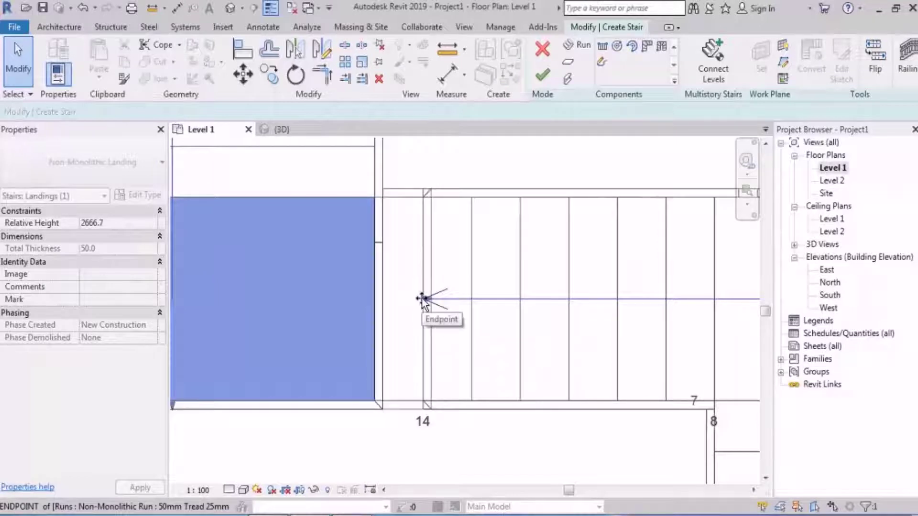
left_click(469, 449)
Try aligning the upper run to the right run's edge, then undo and cancel.
scroll(526, 268, "down", 4)
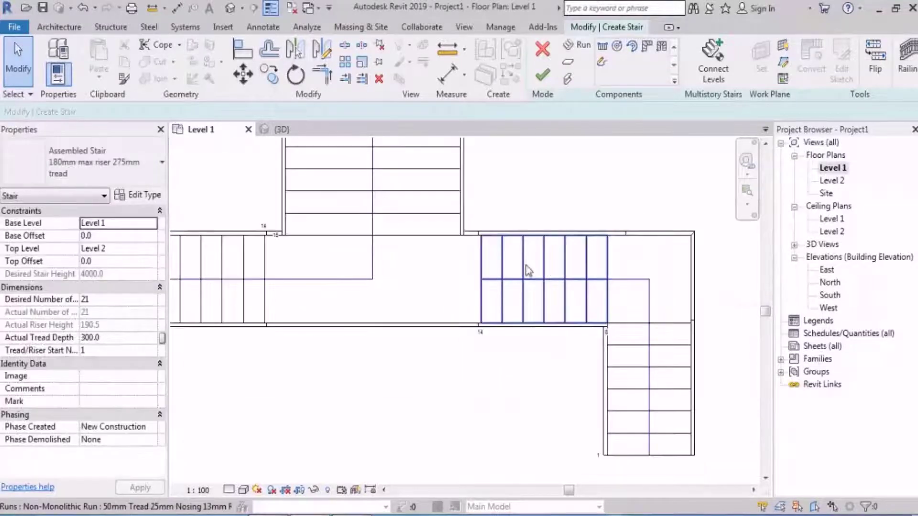
scroll(524, 267, "up", 3)
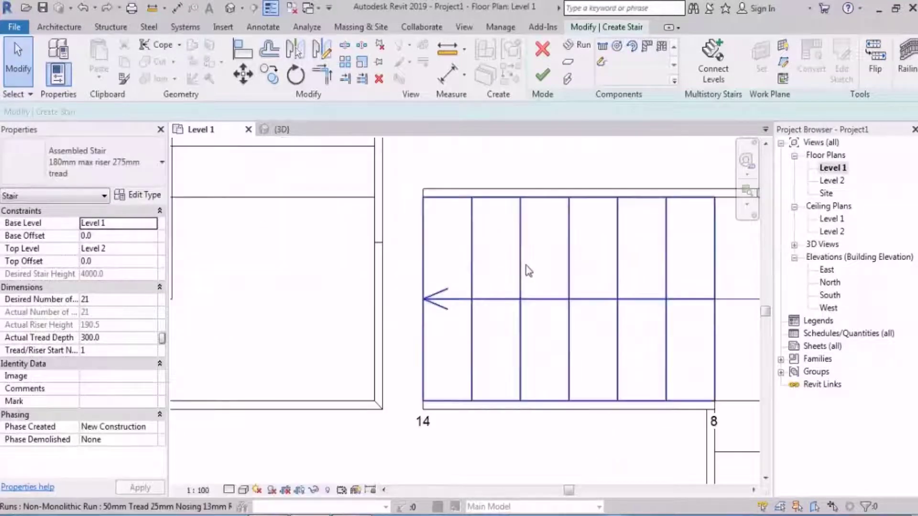
scroll(458, 262, "down", 3)
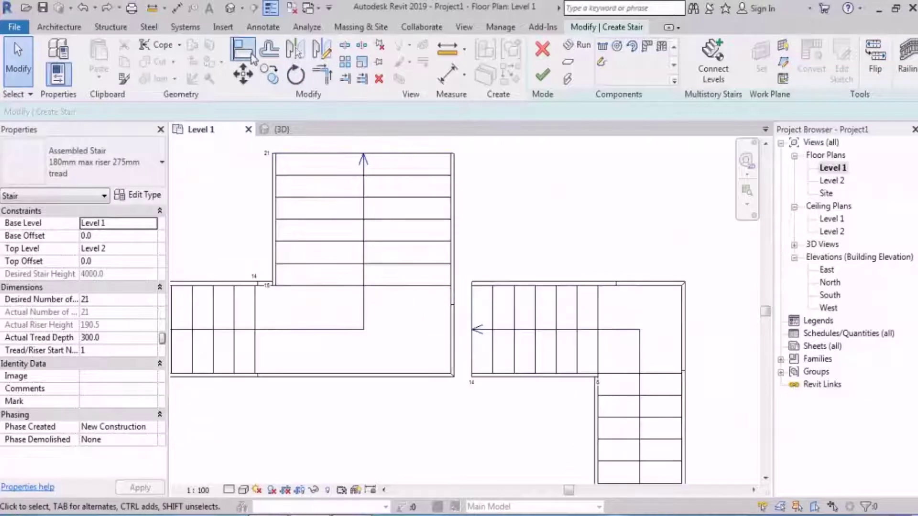
left_click(249, 53)
left_click(471, 309)
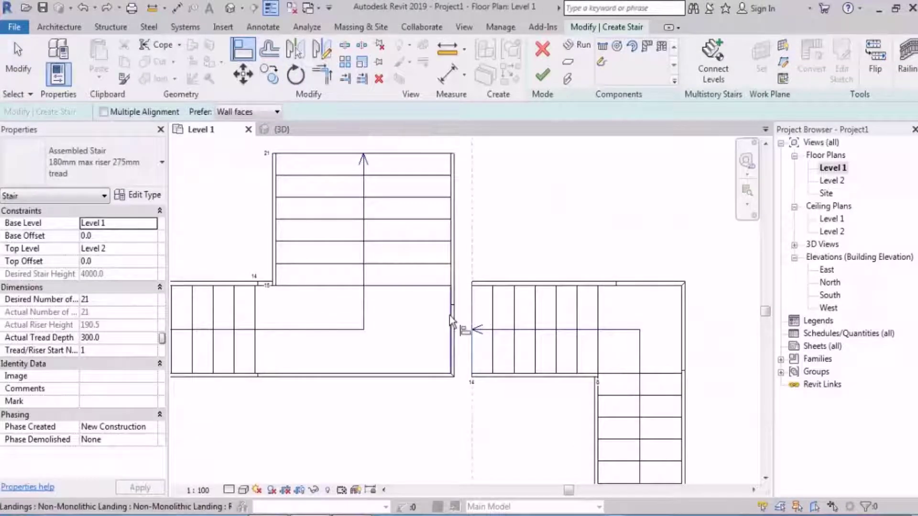
left_click(449, 316)
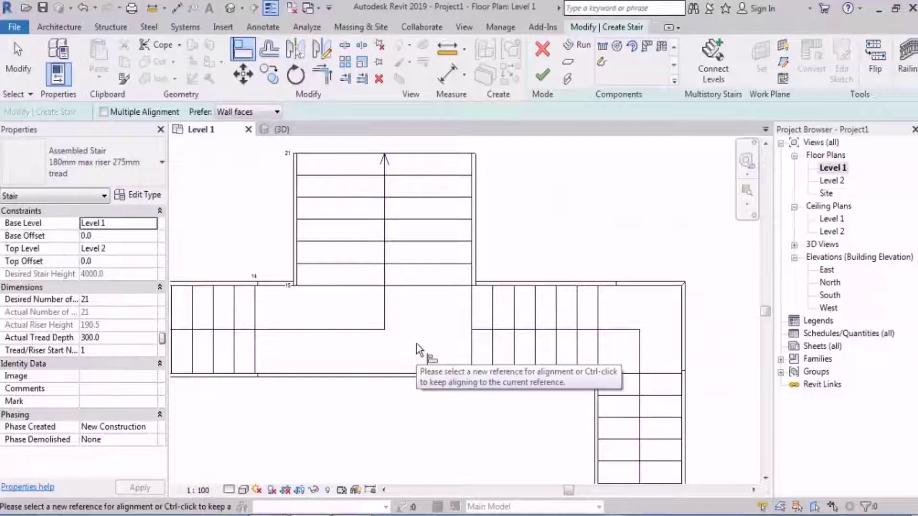
key("ctrl+z")
scroll(416, 341, "up", 2)
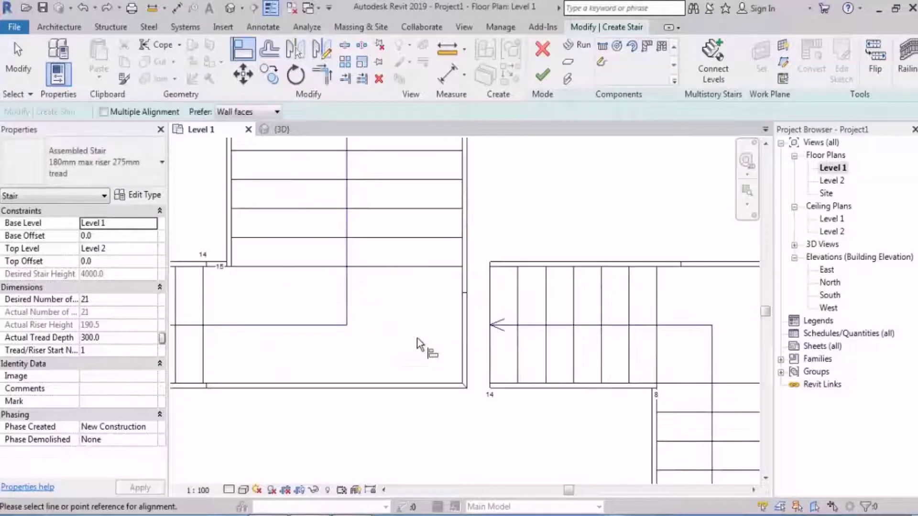
key("Escape")
Extend the central landing right to meet the right run, then select the right-hand flight.
left_click(460, 326)
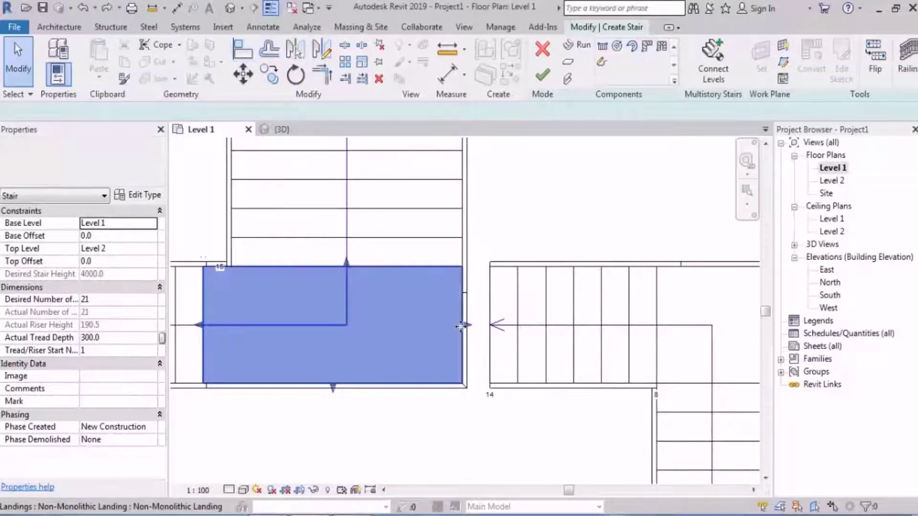
left_click_drag(460, 326, 492, 324)
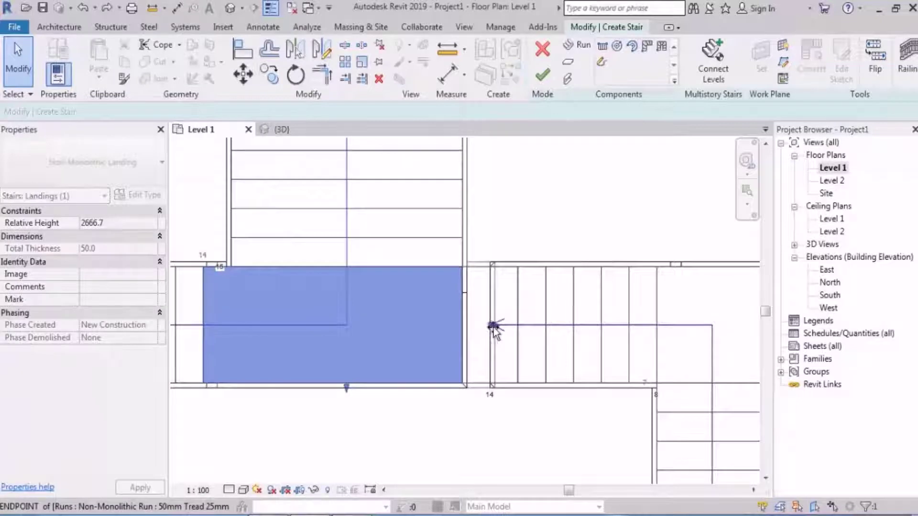
left_click(557, 192)
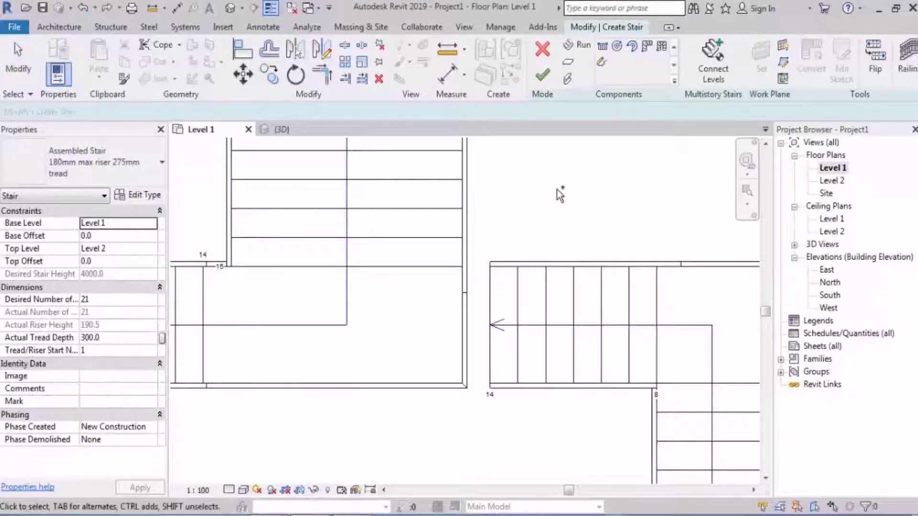
scroll(462, 211, "down", 2)
middle_click_drag(502, 287, 490, 271)
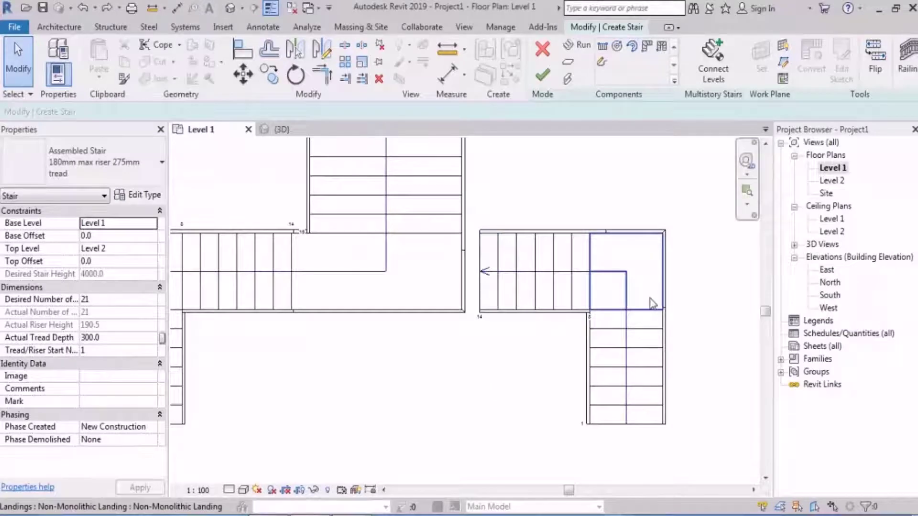
scroll(653, 304, "up", 2)
left_click_drag(726, 200, 421, 246)
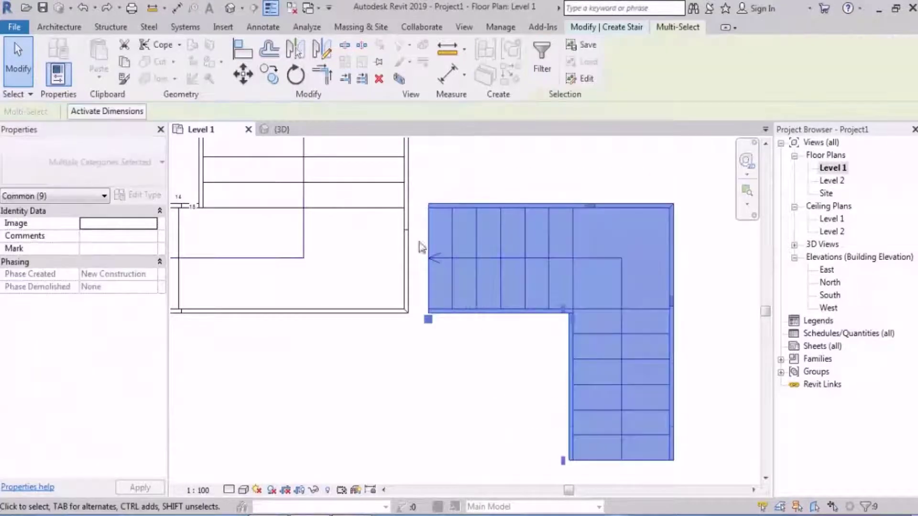
Move the right-hand flight left, dropping it against the landing's edge.
left_click(467, 378)
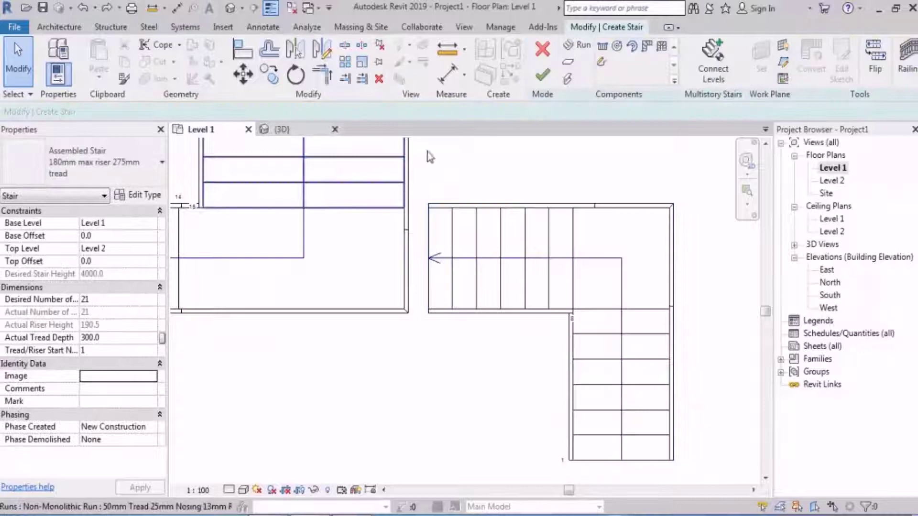
left_click_drag(680, 172, 529, 381)
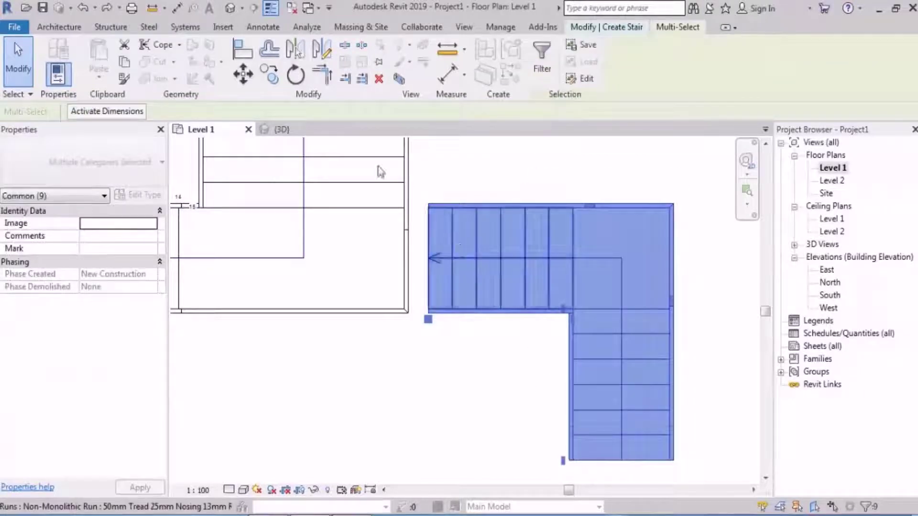
left_click(243, 75)
scroll(460, 287, "up", 2)
left_click(397, 232)
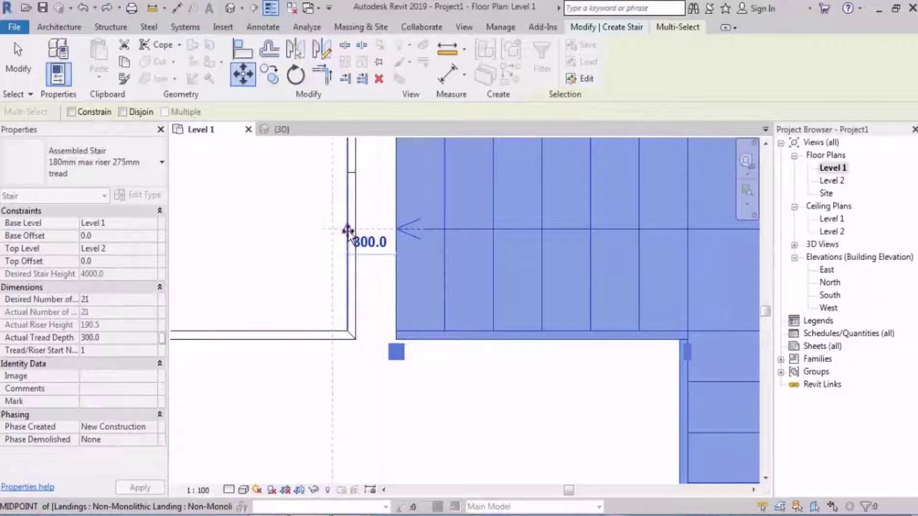
scroll(383, 282, "down", 3)
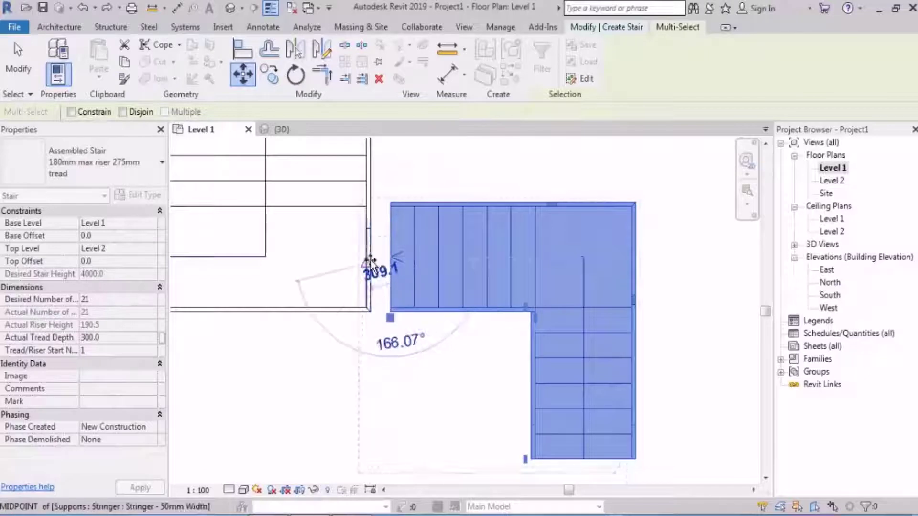
scroll(375, 258, "up", 5)
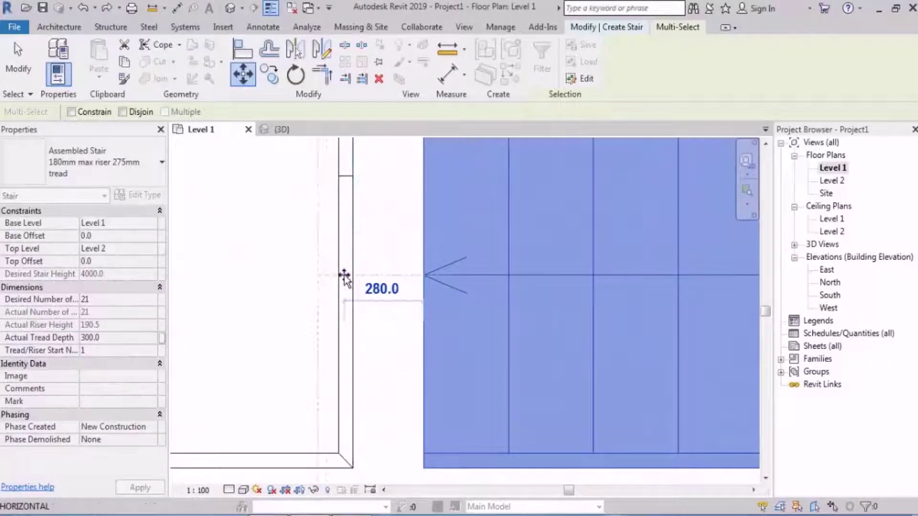
left_click(338, 275)
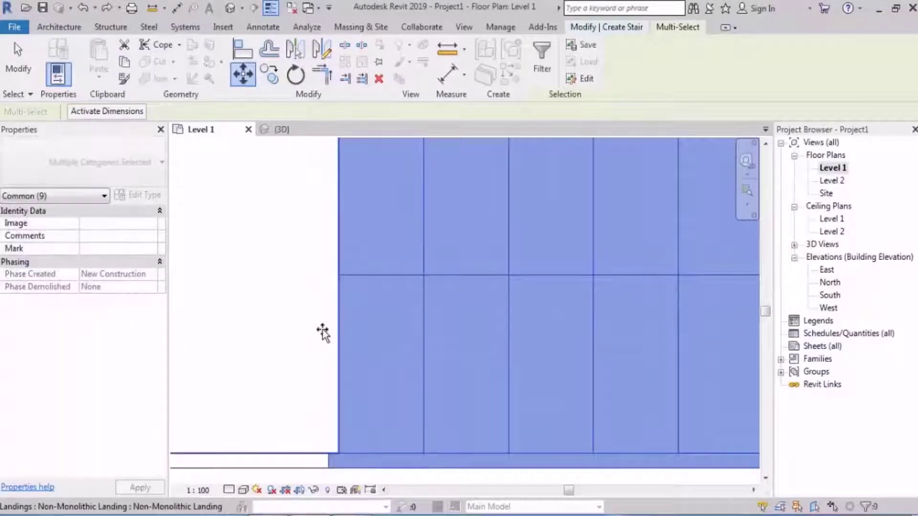
left_click(325, 329)
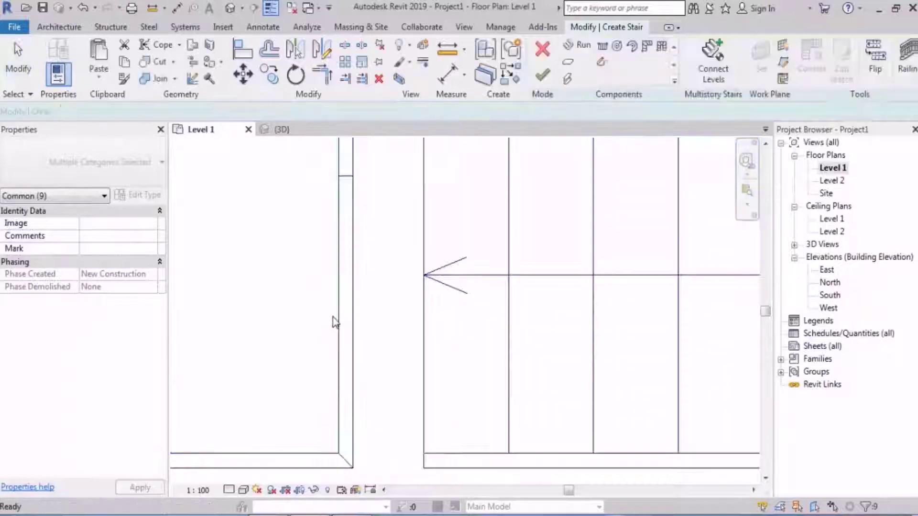
Reselect the right flight and move it flush against the central run's edge.
scroll(365, 287, "down", 4)
left_click_drag(445, 436, 444, 434)
scroll(367, 274, "up", 4)
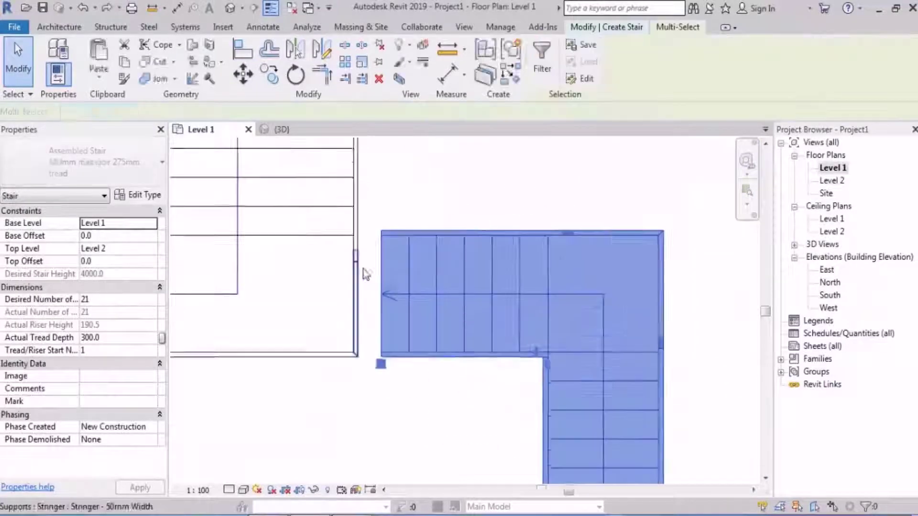
left_click(247, 79)
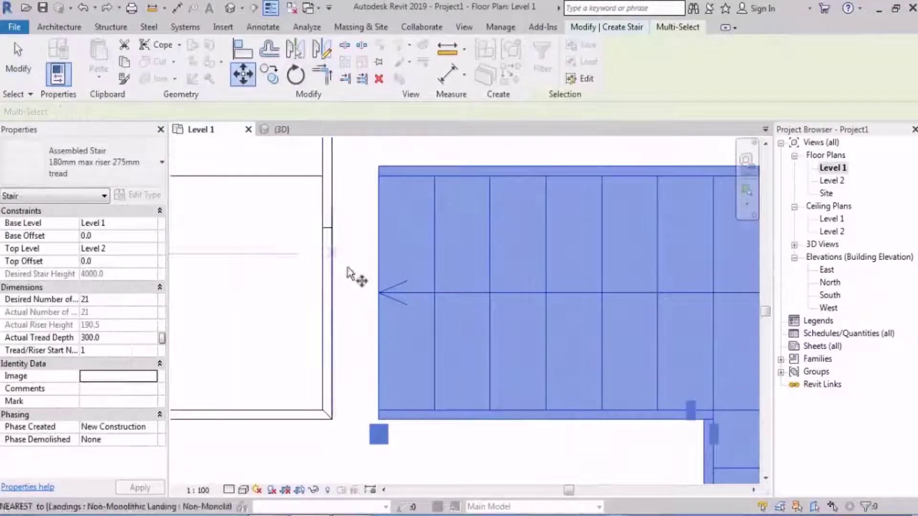
left_click(379, 299)
left_click(333, 299)
scroll(354, 309, "down", 3)
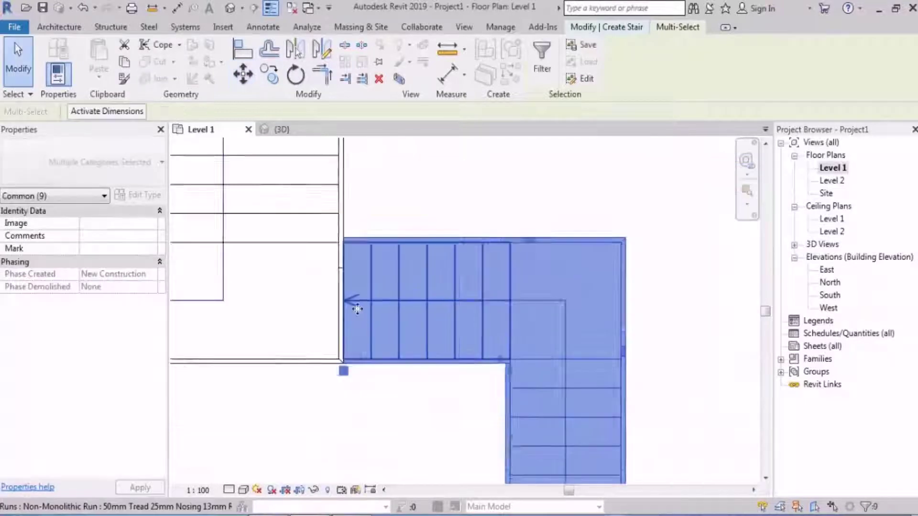
left_click(391, 421)
scroll(394, 424, "up", 1)
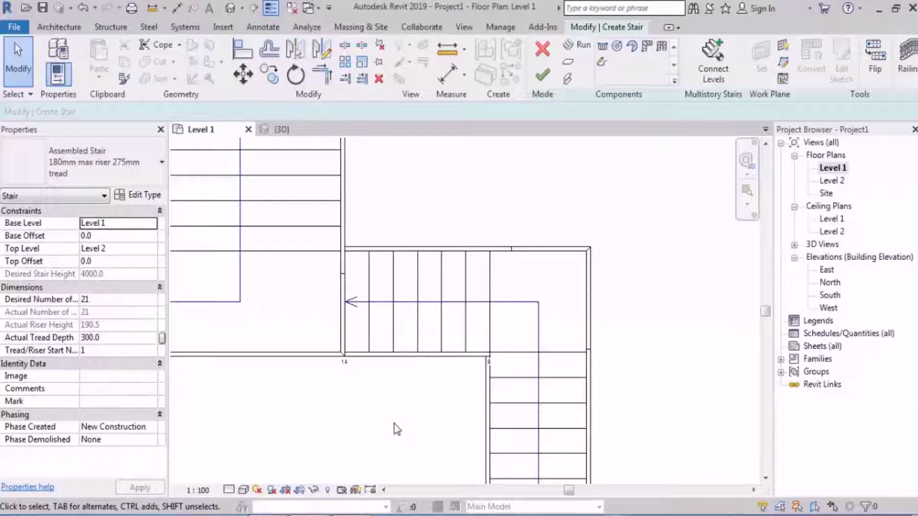
scroll(506, 312, "down", 2)
scroll(232, 350, "up", 1)
middle_click_drag(346, 386, 379, 392)
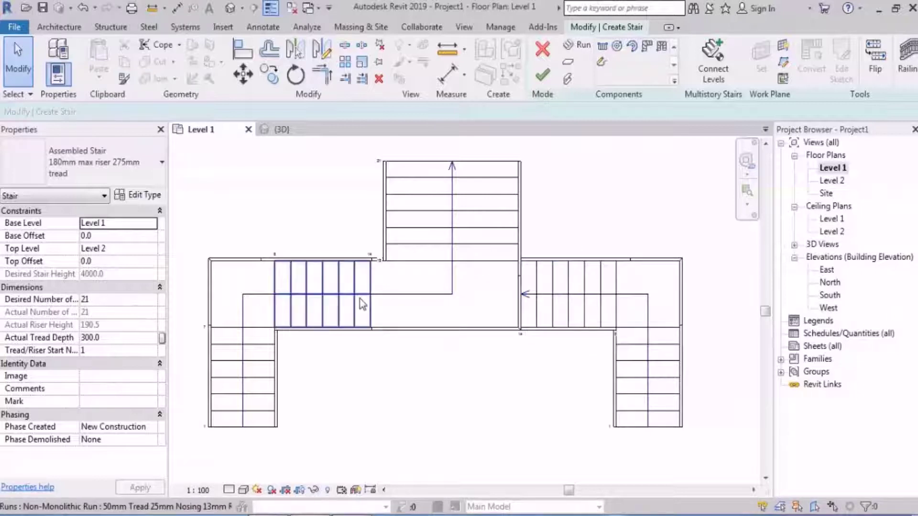
Window-select the right flight and move it 50 mm left with mv50.
left_click_drag(711, 257, 546, 449)
scroll(558, 296, "up", 5)
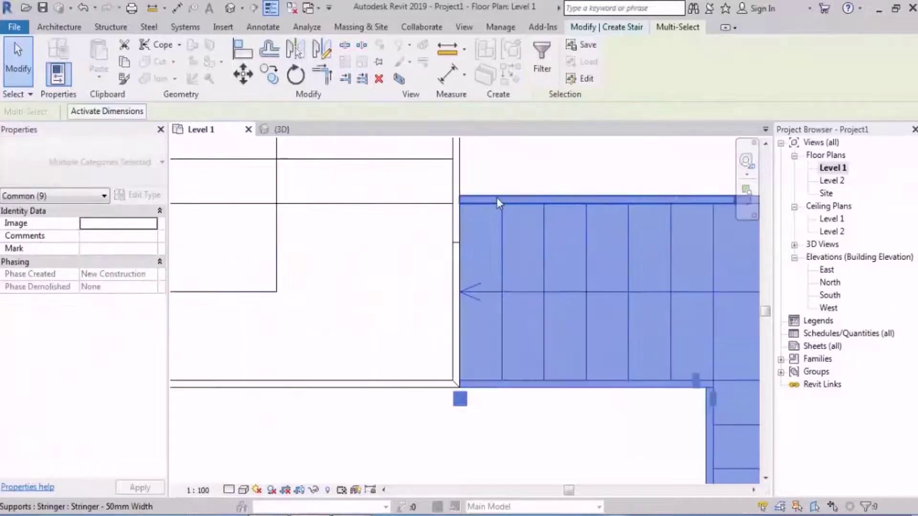
type("mv")
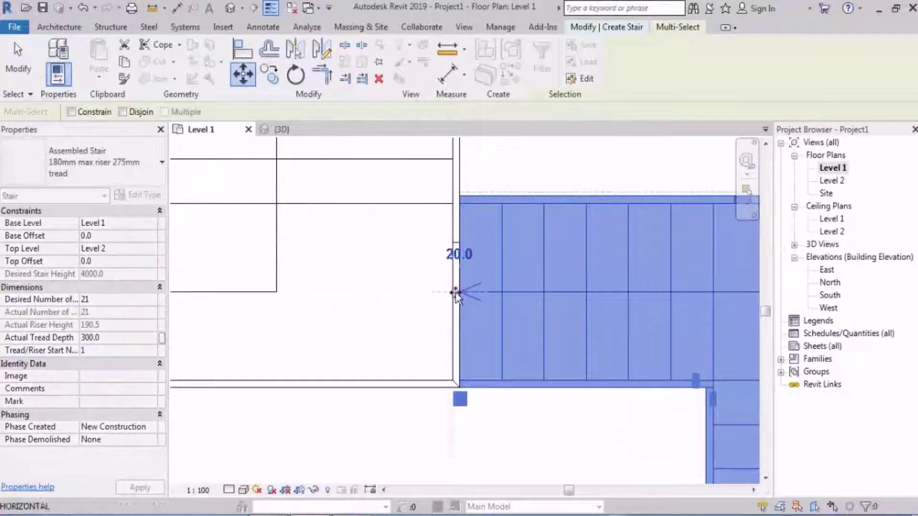
type("50")
key("Return")
left_click(394, 427)
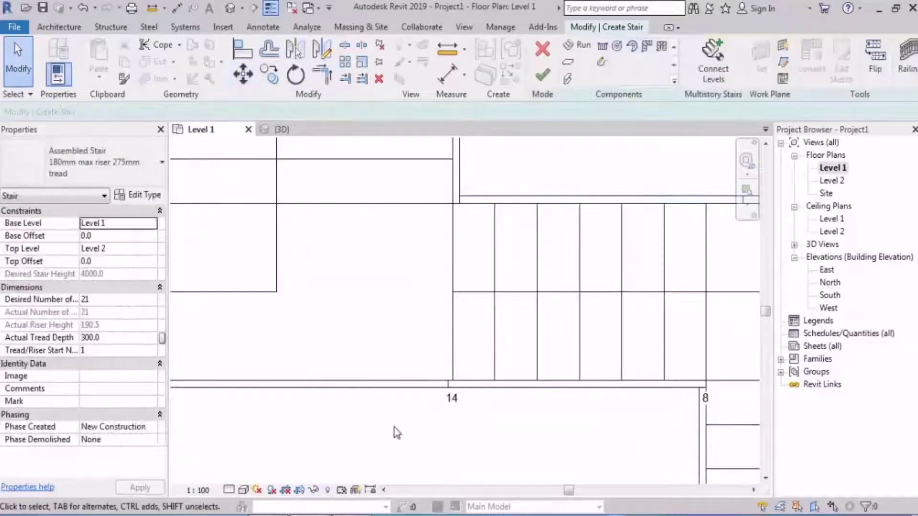
scroll(545, 343, "down", 3)
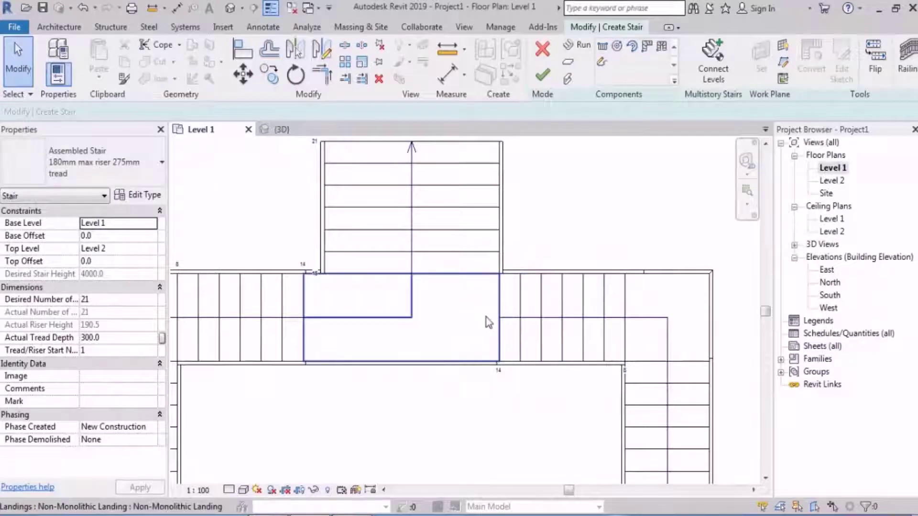
scroll(488, 322, "down", 3)
scroll(521, 234, "up", 1)
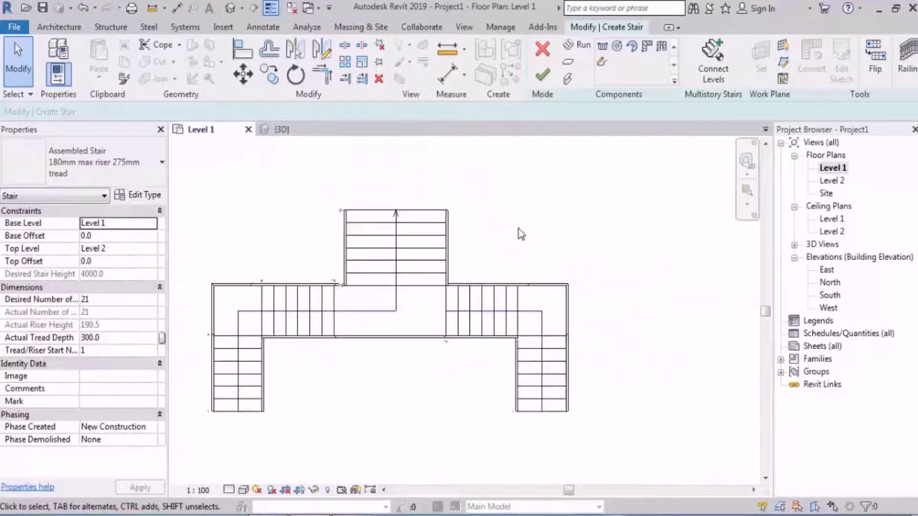
scroll(557, 226, "up", 5)
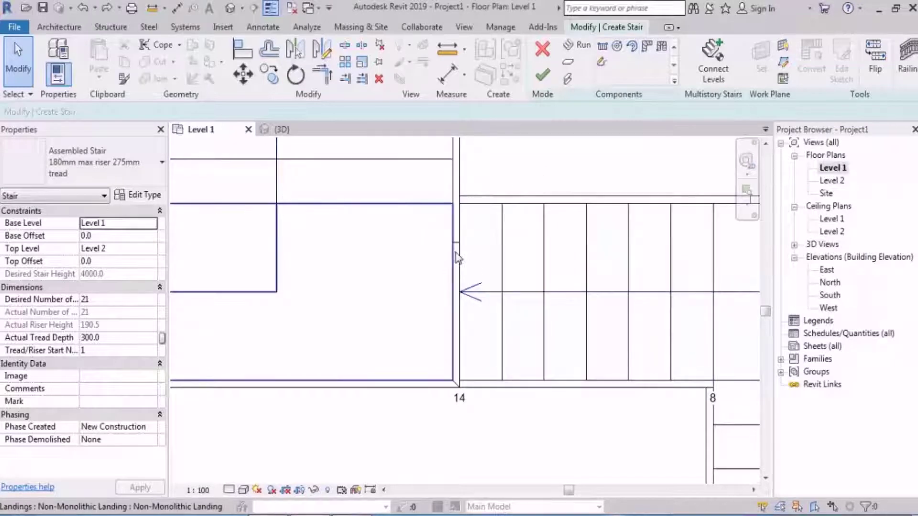
Box-select the right flight and move it another 50 left from its corner with MV.
scroll(472, 414, "up", 6)
left_click(434, 317)
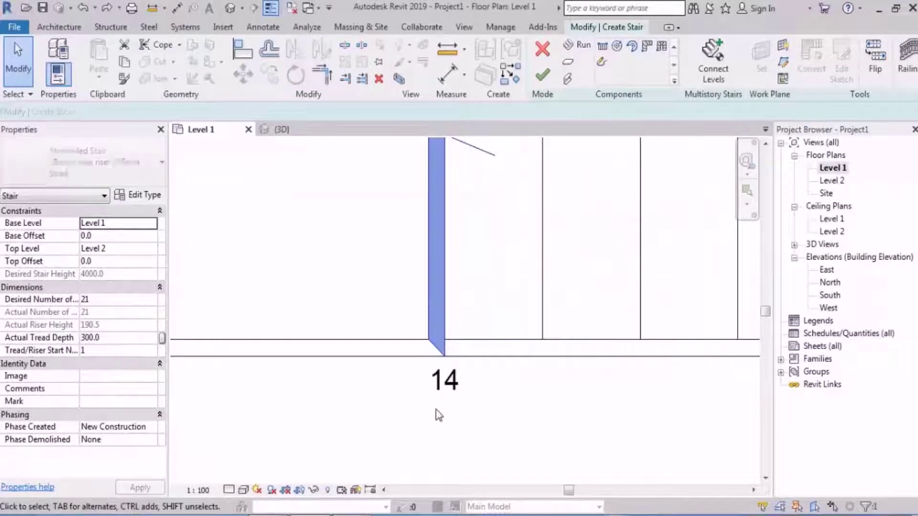
scroll(437, 405, "down", 8)
left_click(496, 204)
scroll(478, 202, "down", 5)
left_click_drag(650, 182, 485, 452)
scroll(511, 230, "up", 2)
scroll(447, 262, "up", 3)
key("m")
key("v")
scroll(430, 316, "up", 3)
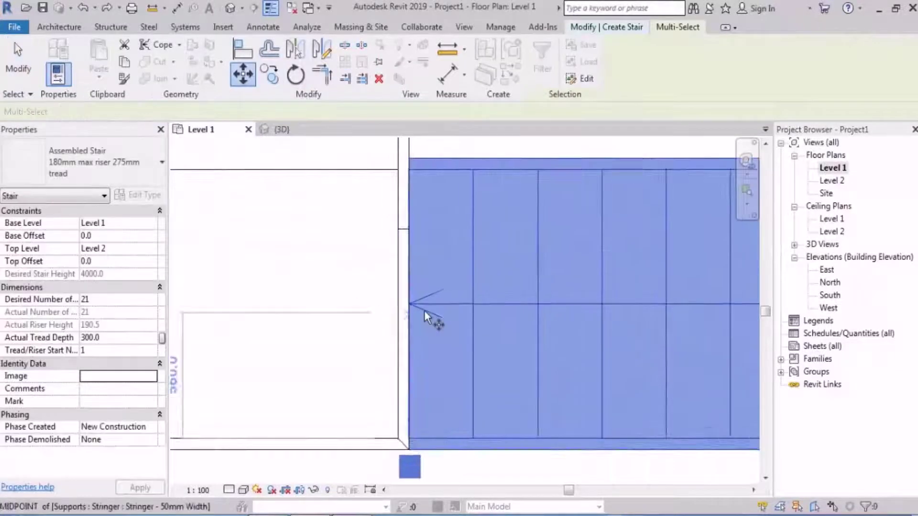
left_click(399, 303)
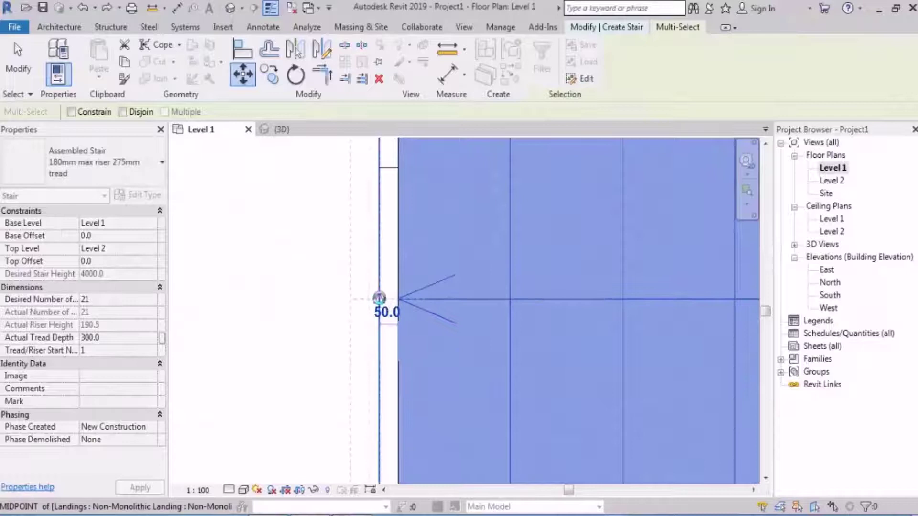
left_click(379, 299)
scroll(426, 281, "down", 2)
left_click(440, 403)
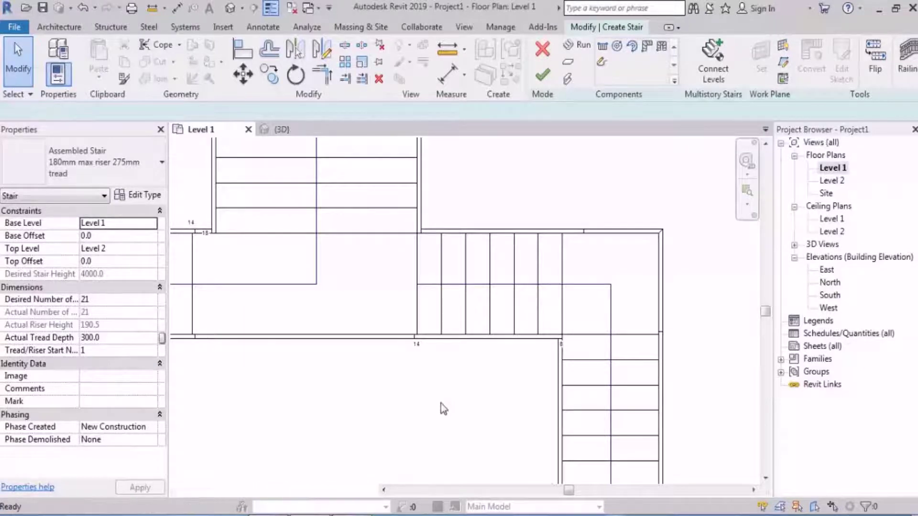
Orbit the Default 3D View to inspect the three-flight stair.
scroll(444, 387, "up", 4)
scroll(472, 348, "down", 7)
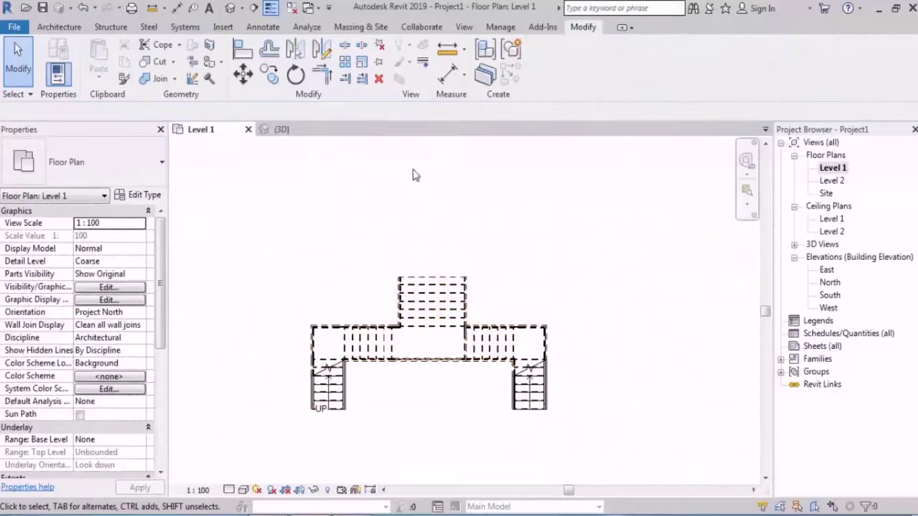
left_click(231, 10)
middle_click_drag(631, 370, 559, 416, "shift")
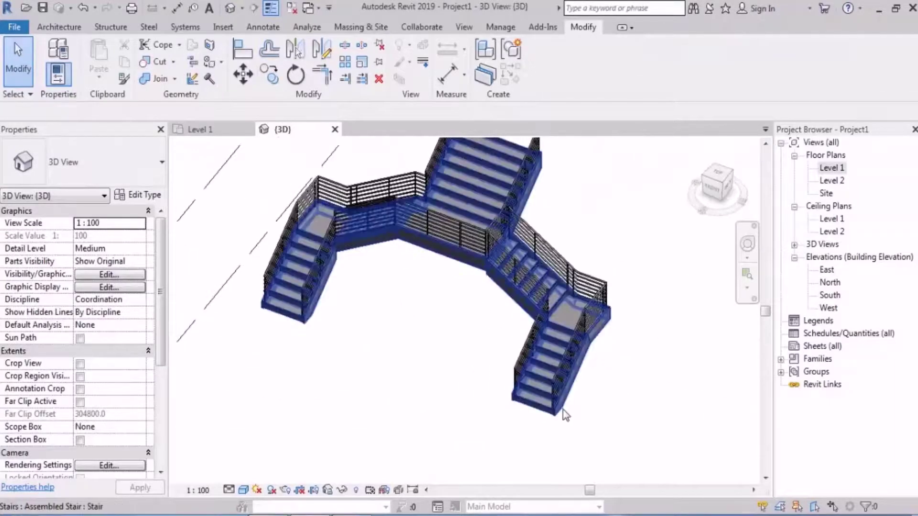
Reopen the stair for editing and return to the Level 1 floor plan.
double_click(564, 415)
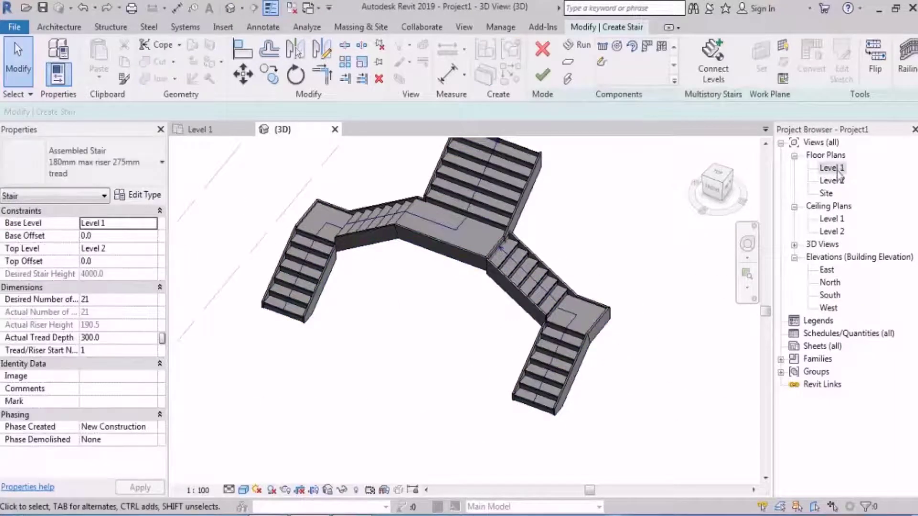
double_click(832, 168)
scroll(486, 385, "up", 3)
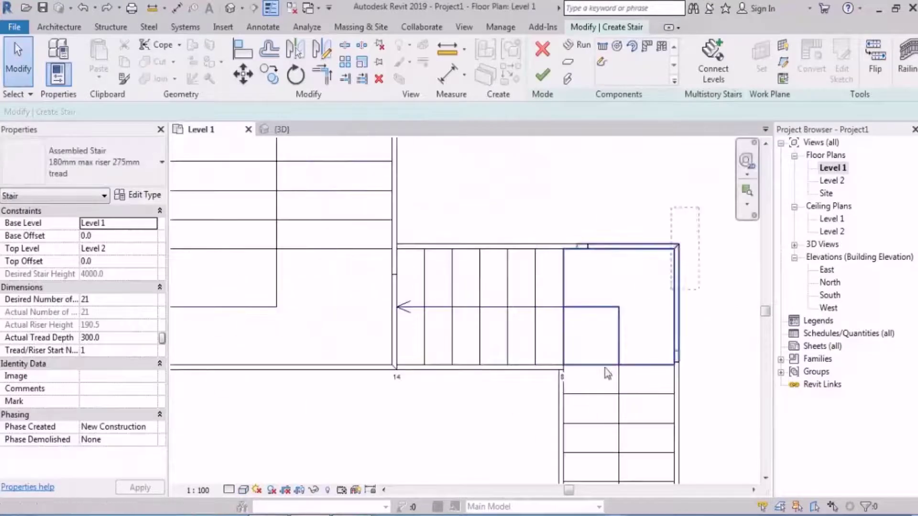
Move the right L-shaped flight left so its edge sits flush against the central landing.
left_click_drag(604, 367, 461, 465)
scroll(430, 285, "up", 2)
left_click(243, 76)
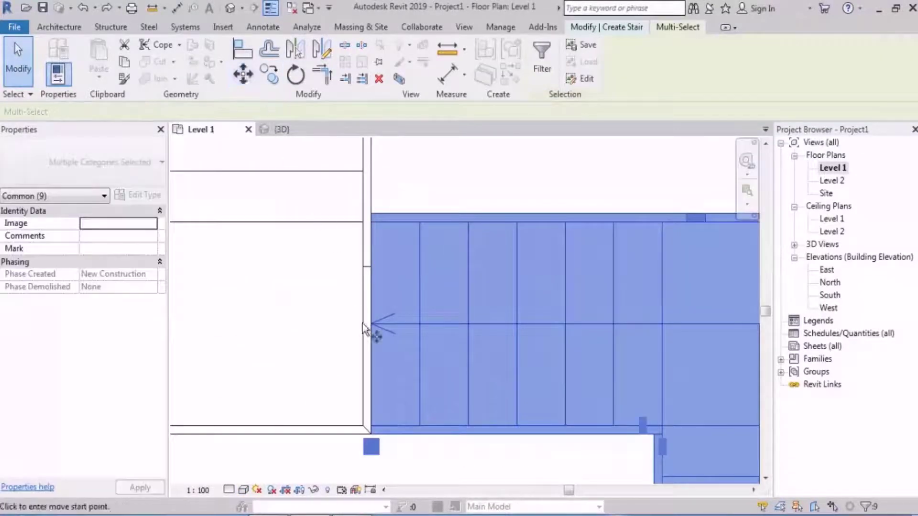
left_click(371, 325)
left_click(363, 324)
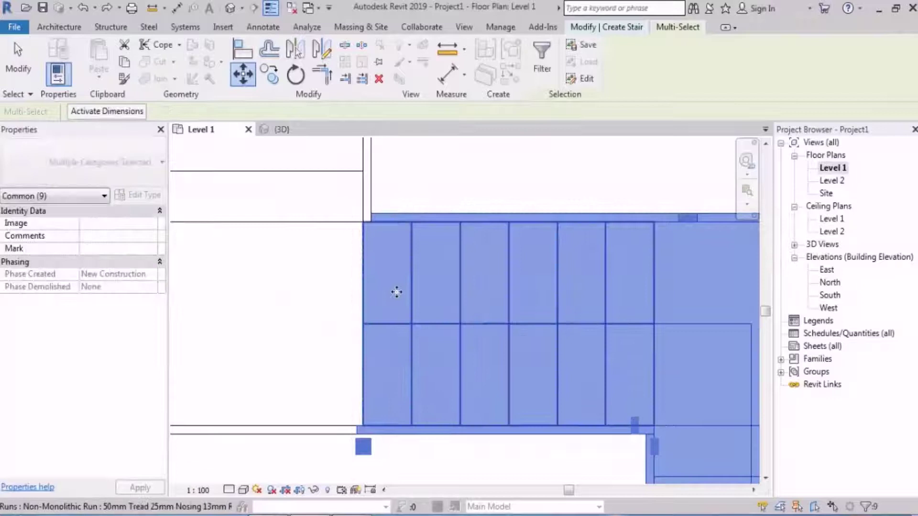
scroll(419, 277, "down", 5)
left_click(482, 214)
Select the central landing and recentre the view on it and the right flight.
middle_click_drag(387, 241, 448, 245)
scroll(448, 245, "up", 2)
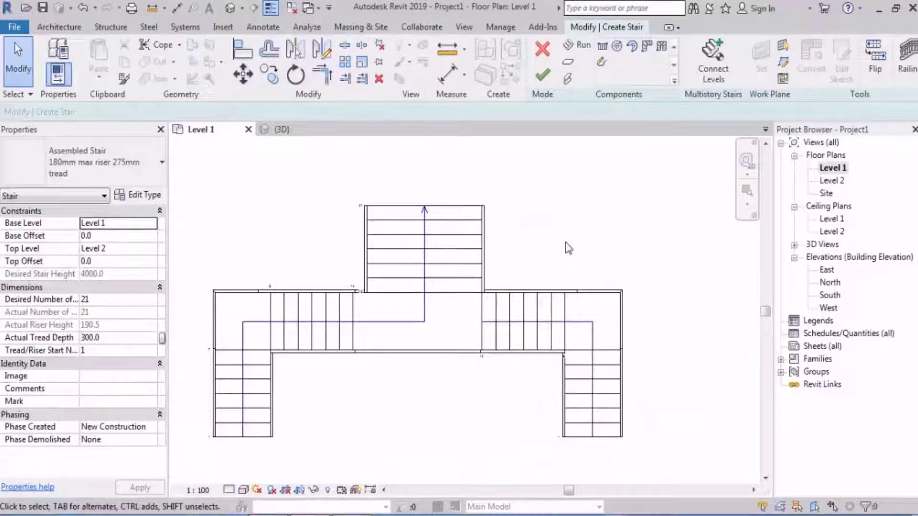
scroll(452, 356, "up", 2)
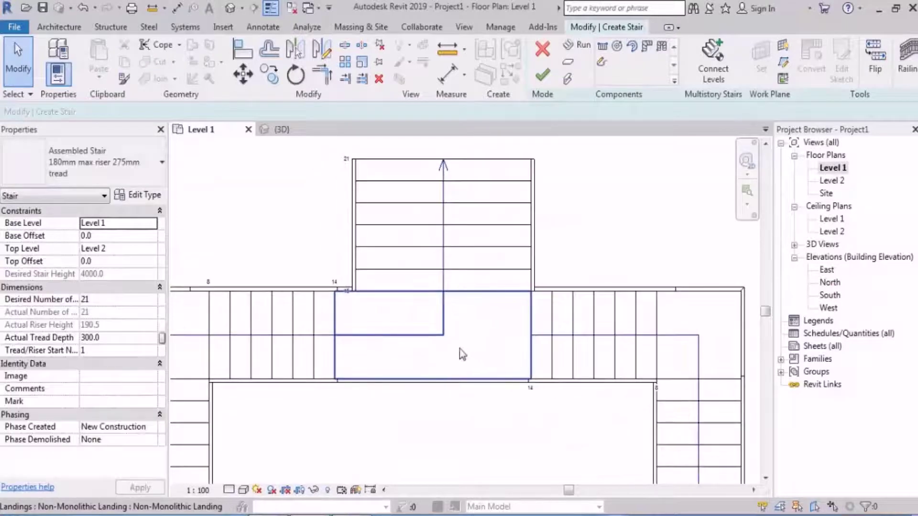
left_click(466, 322)
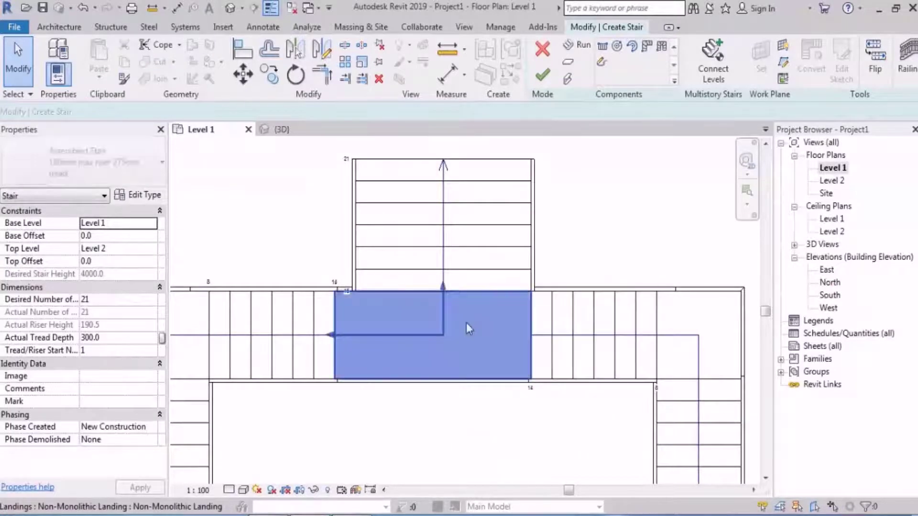
middle_click_drag(433, 319, 404, 249)
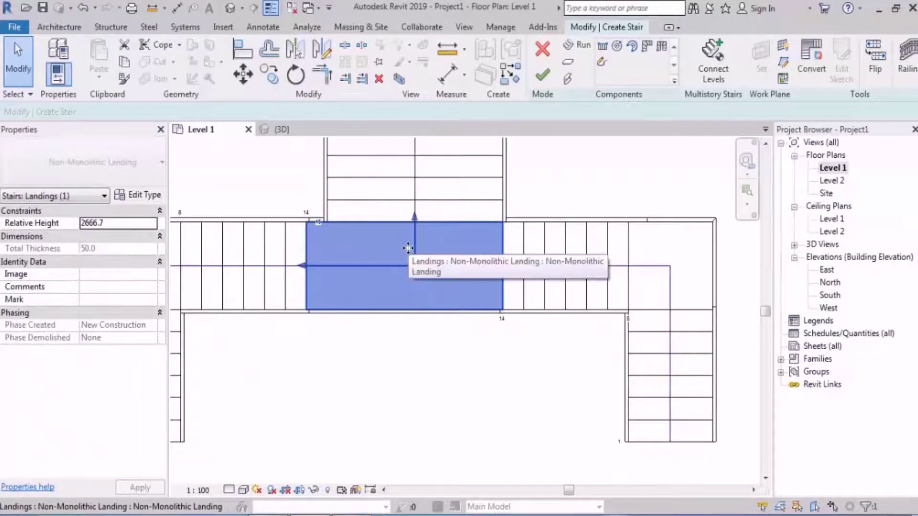
middle_click_drag(471, 272, 433, 286)
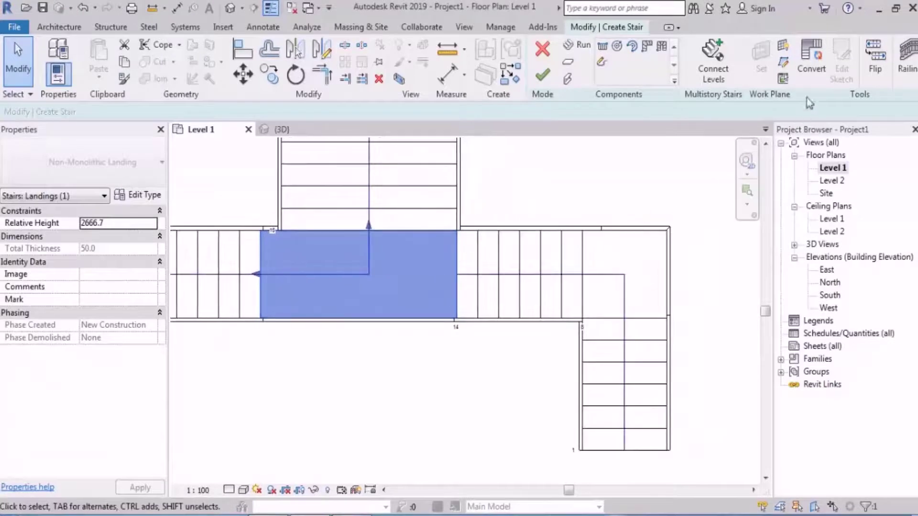
Convert the central landing to a custom sketch-based landing and open its sketch.
left_click(814, 82)
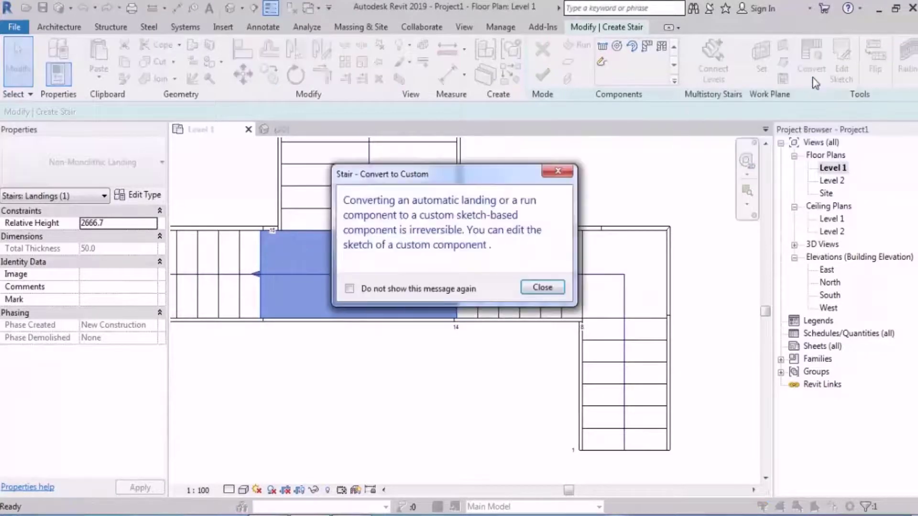
left_click(544, 288)
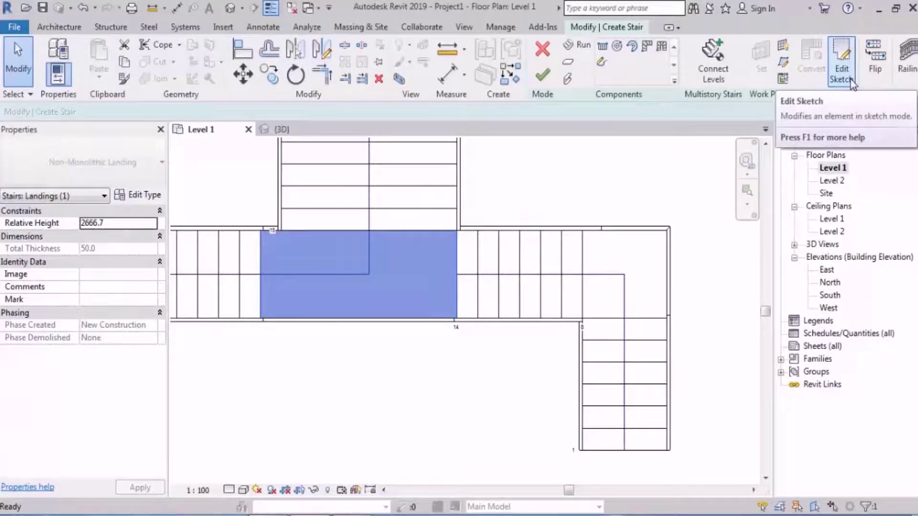
left_click(841, 72)
scroll(478, 193, "up", 3)
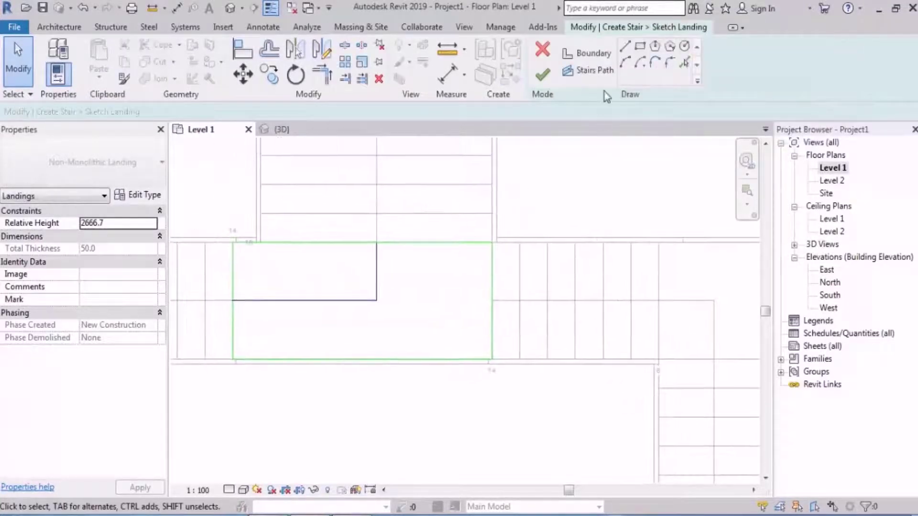
Extend the stair path line to the landing's right edge, then finish the landing and stair.
left_click(595, 71)
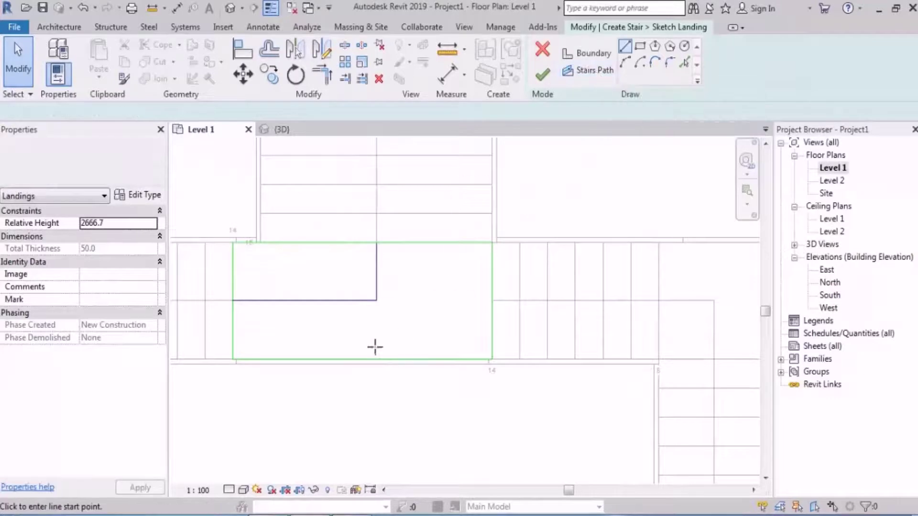
left_click(376, 300)
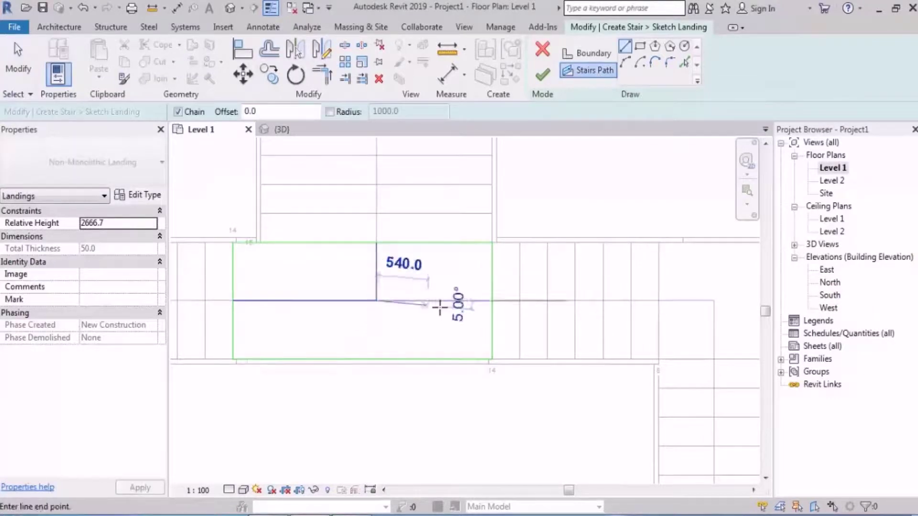
left_click(492, 300)
middle_click_drag(371, 398, 401, 365)
key("Escape")
key("Escape")
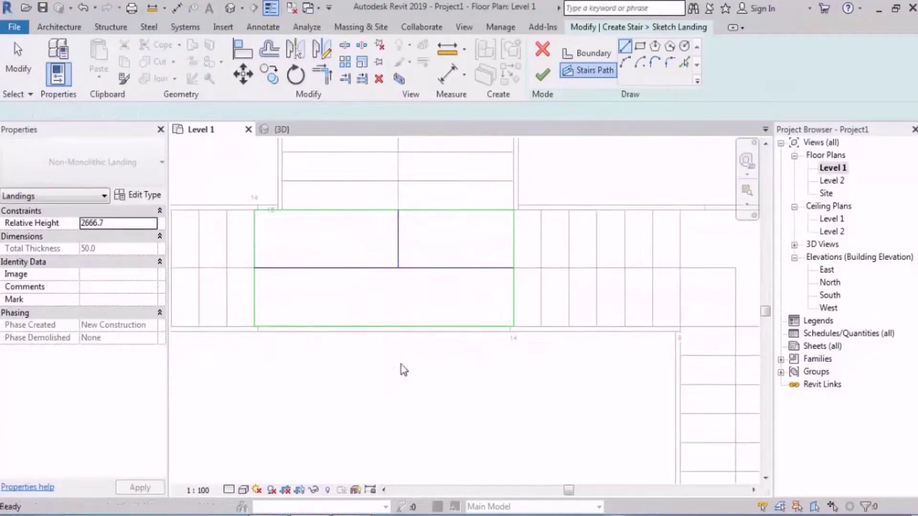
left_click(544, 77)
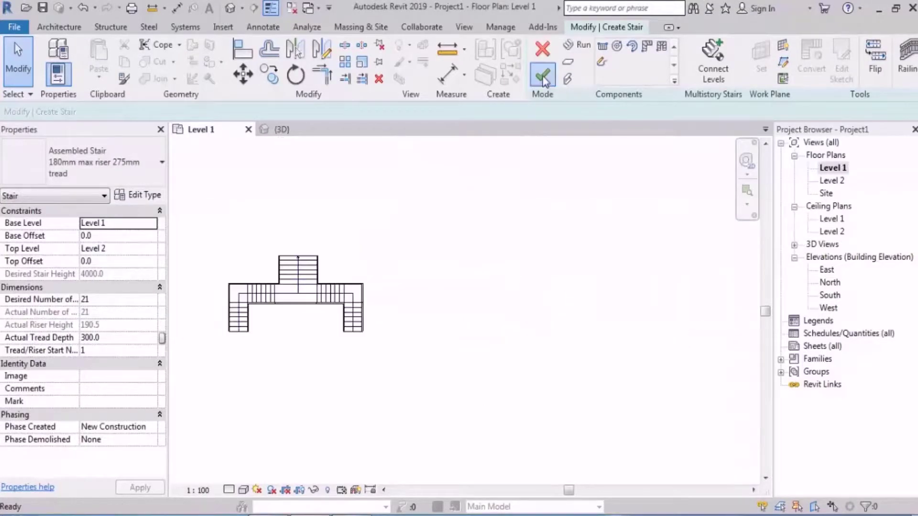
left_click(321, 128)
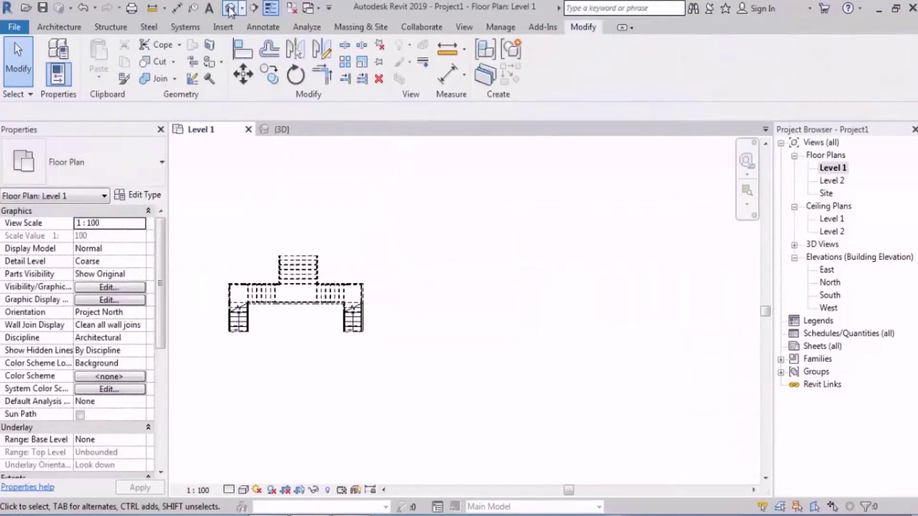